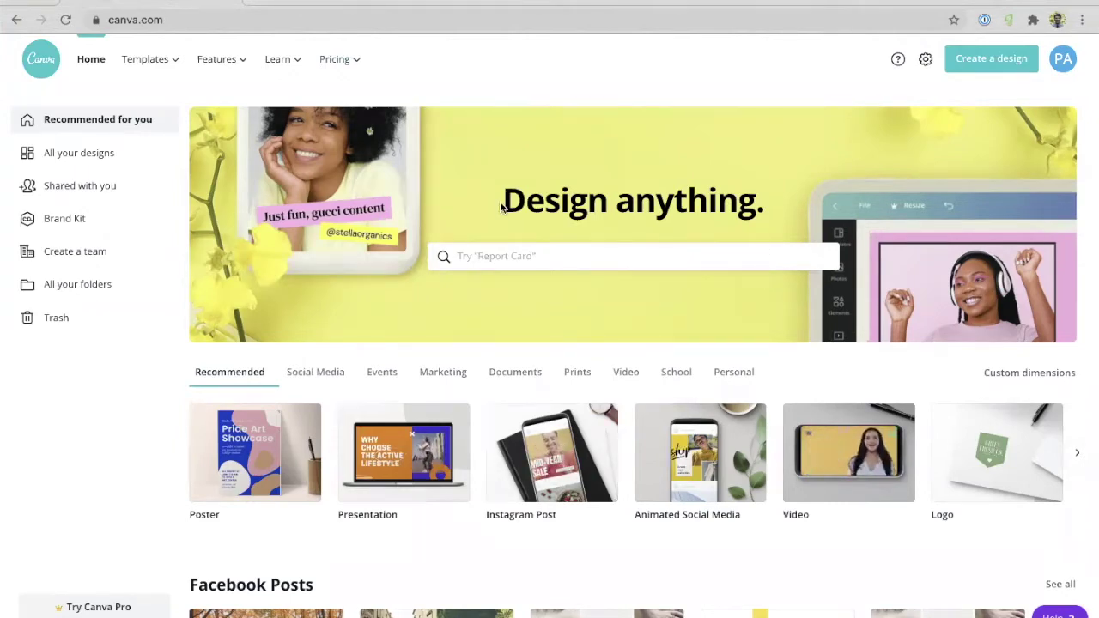
Step: Log step 1 about checking the social media category for a Twitter option, and step 2 noting nothing there
scroll(487, 316, "down", 1)
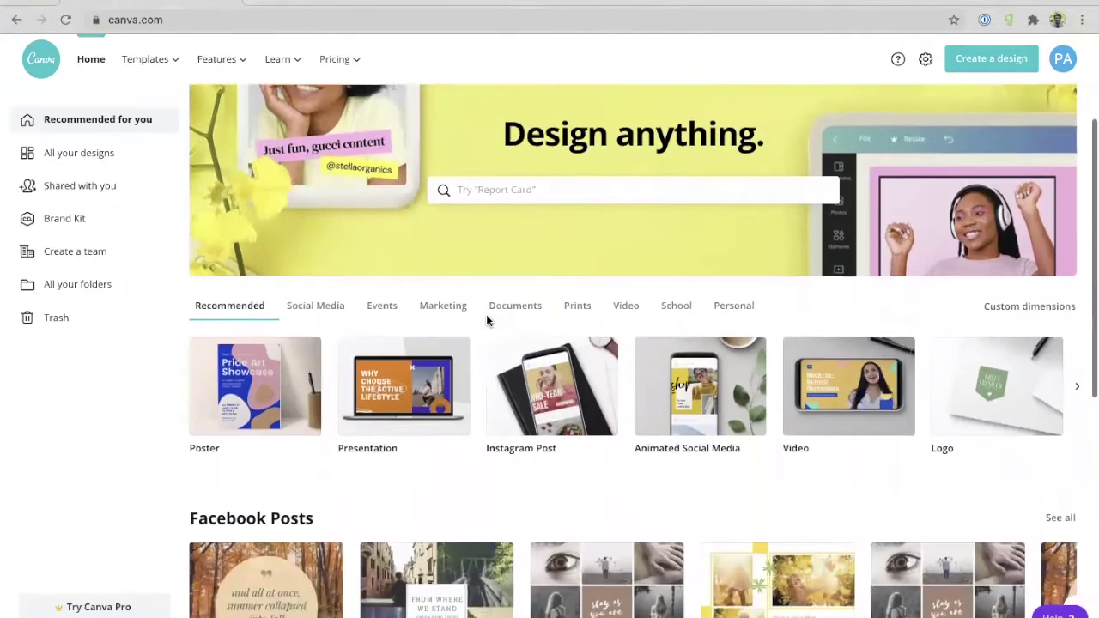
scroll(487, 320, "down", 3)
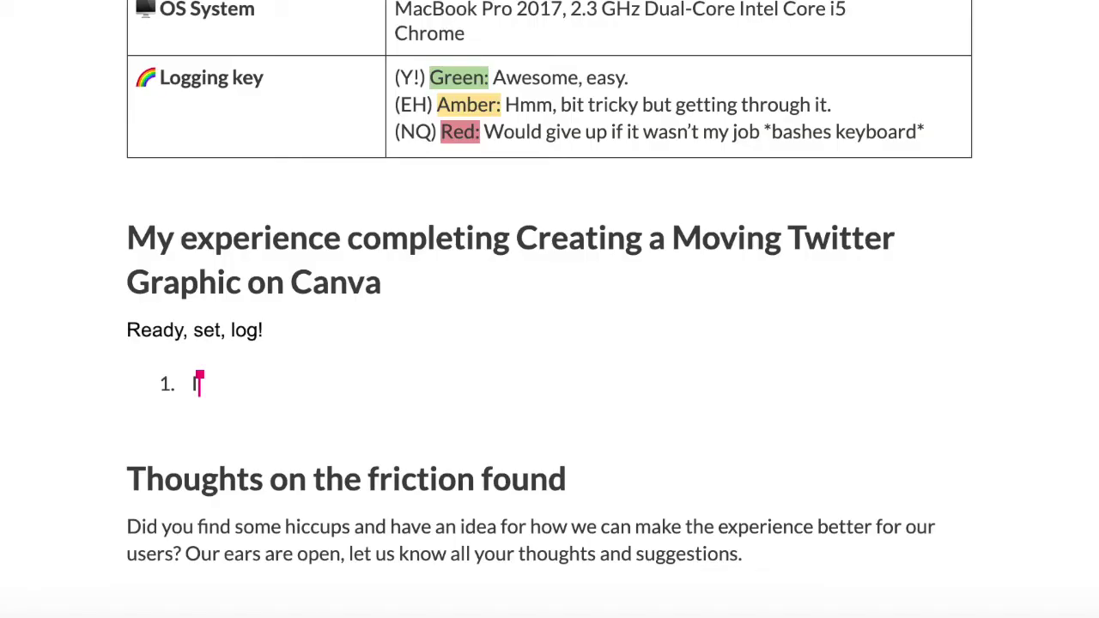
type("I look on the ")
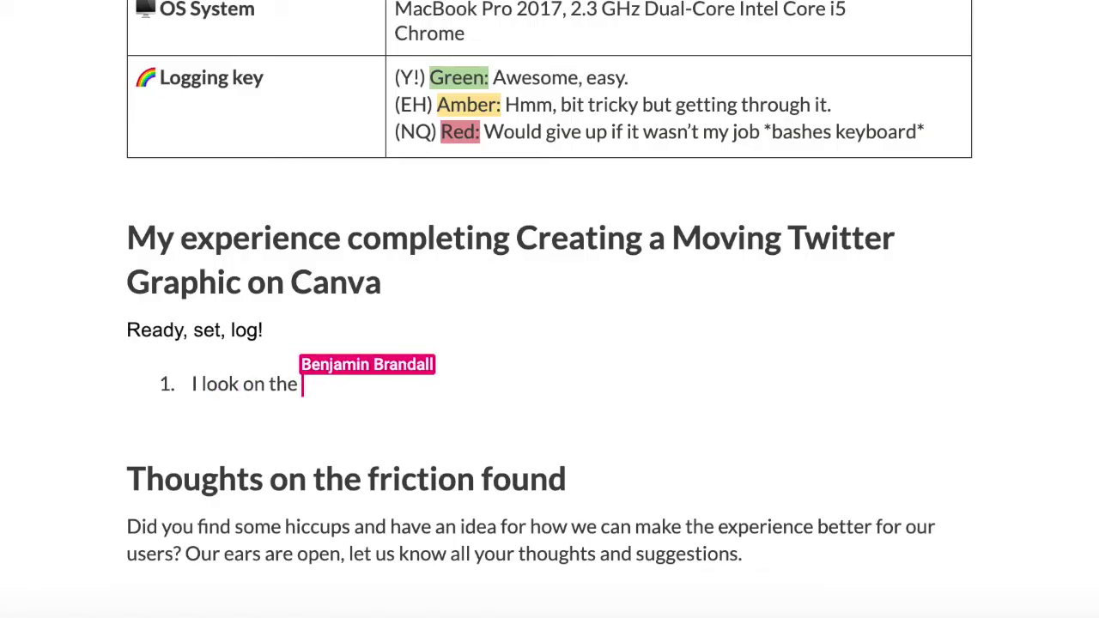
type("social media category for a ")
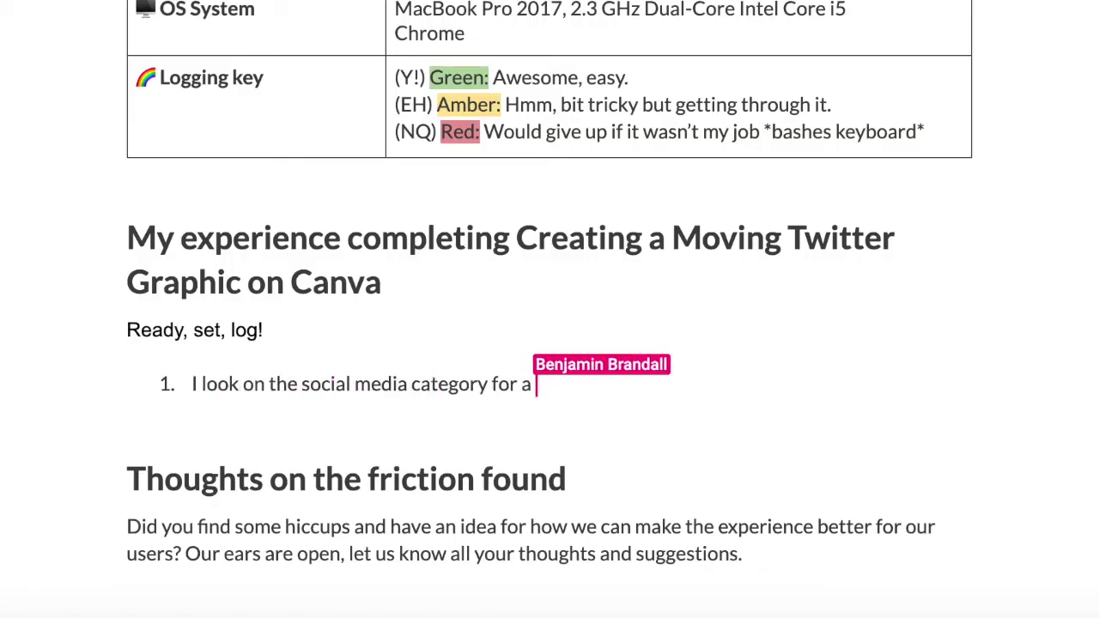
type("specific Twitter option")
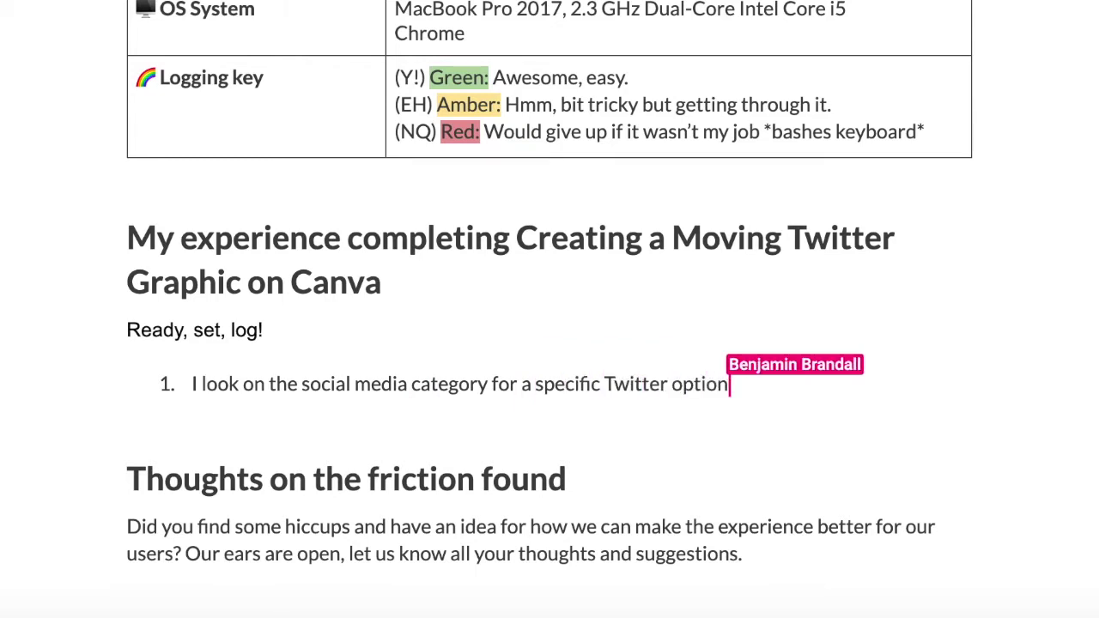
key("Return")
type("There's nothing theres")
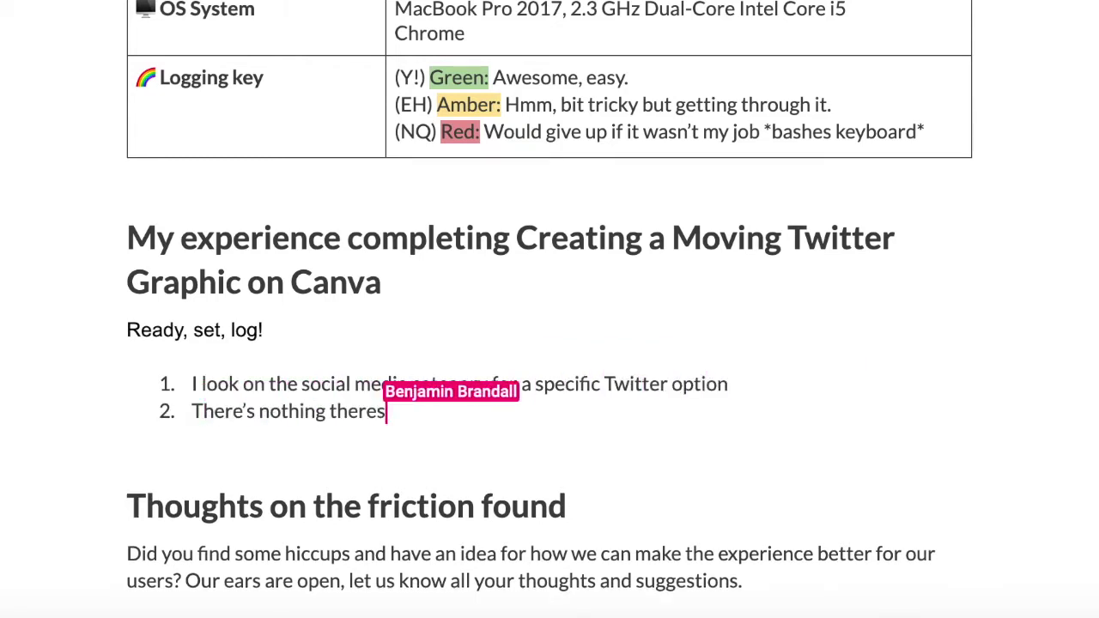
type(" so I'm slightly worried that it won’t b")
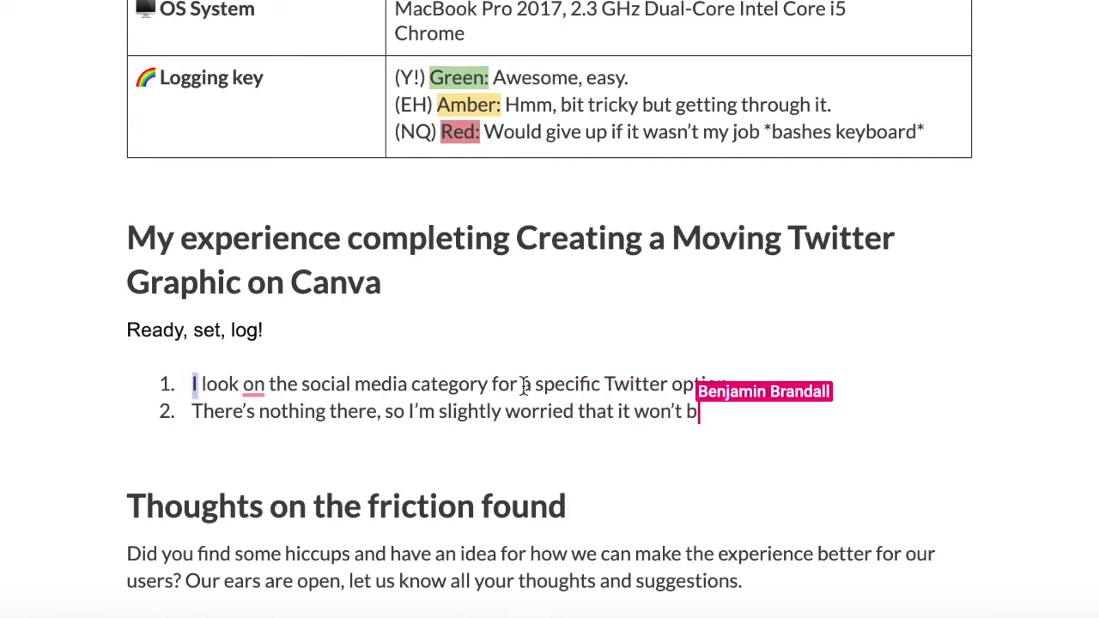
left_click_drag(192, 384, 726, 389)
Step: Italicize log step 1 and show the Social Media design types on Canva's home page
key("ctrl+i")
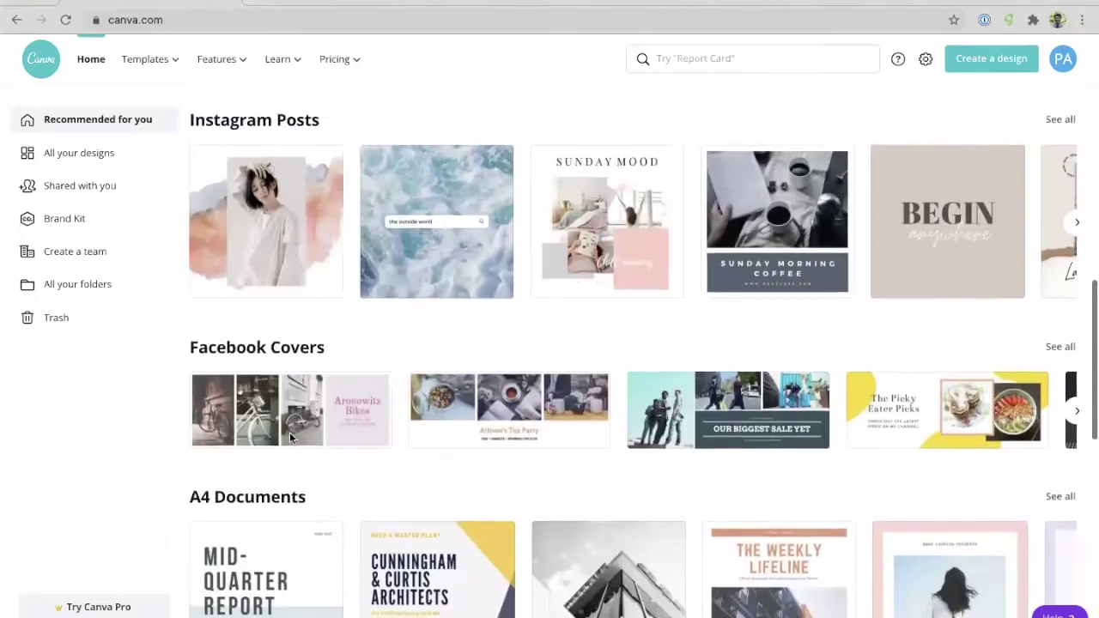
scroll(291, 434, "up", 2)
scroll(291, 439, "up", 3)
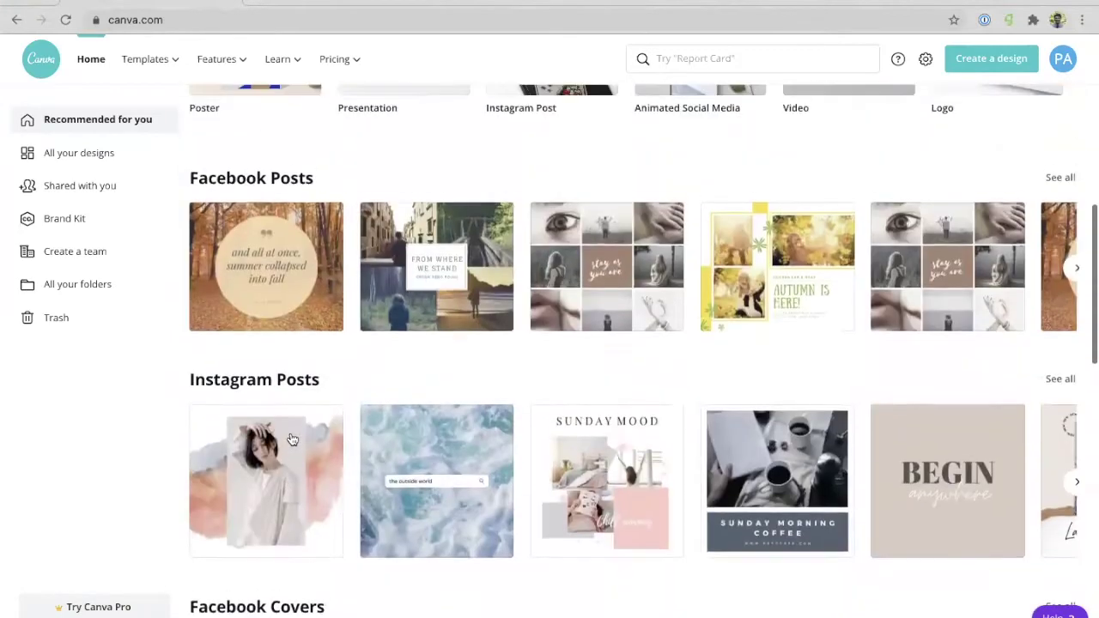
scroll(292, 439, "up", 3)
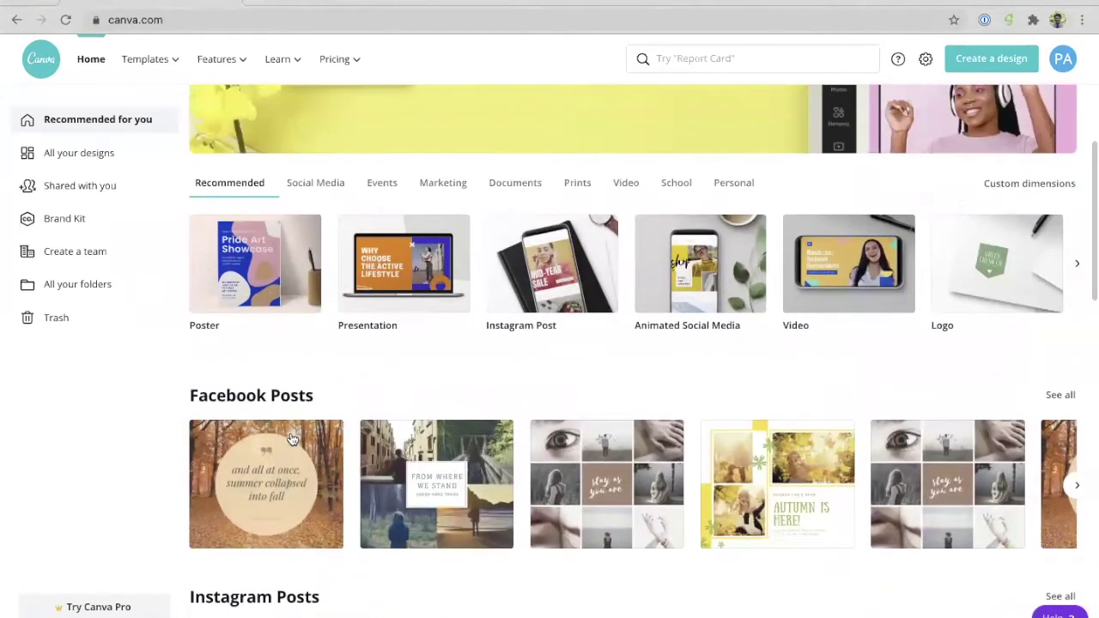
scroll(292, 439, "up", 1)
left_click(318, 240)
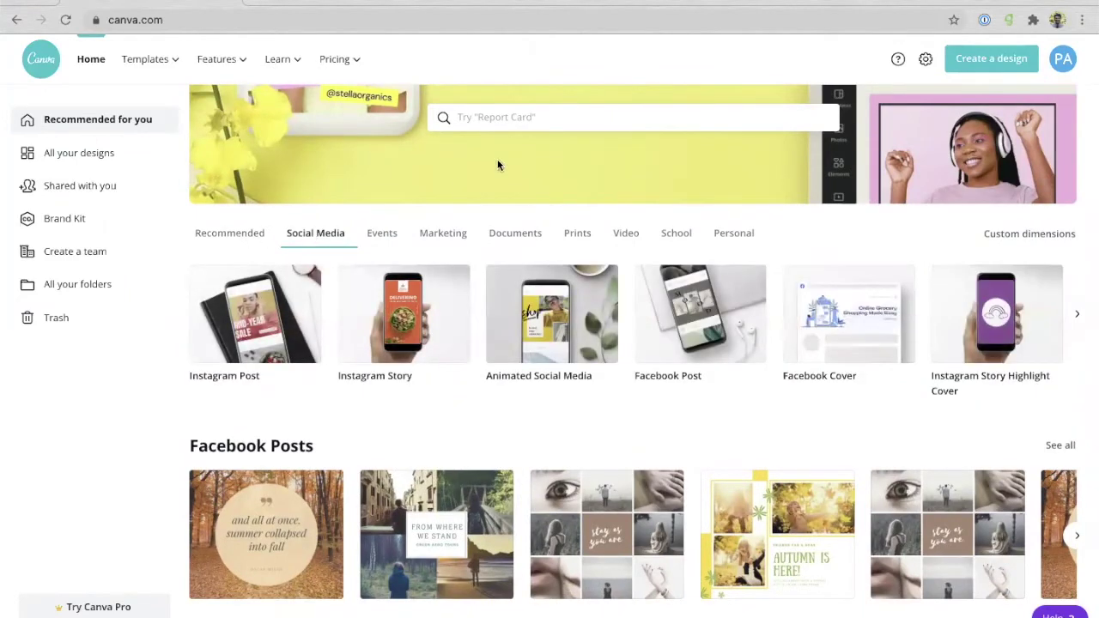
Step: Check Canva's design search suggestions for a Twitter format, then dismiss them
scroll(503, 116, "up", 2)
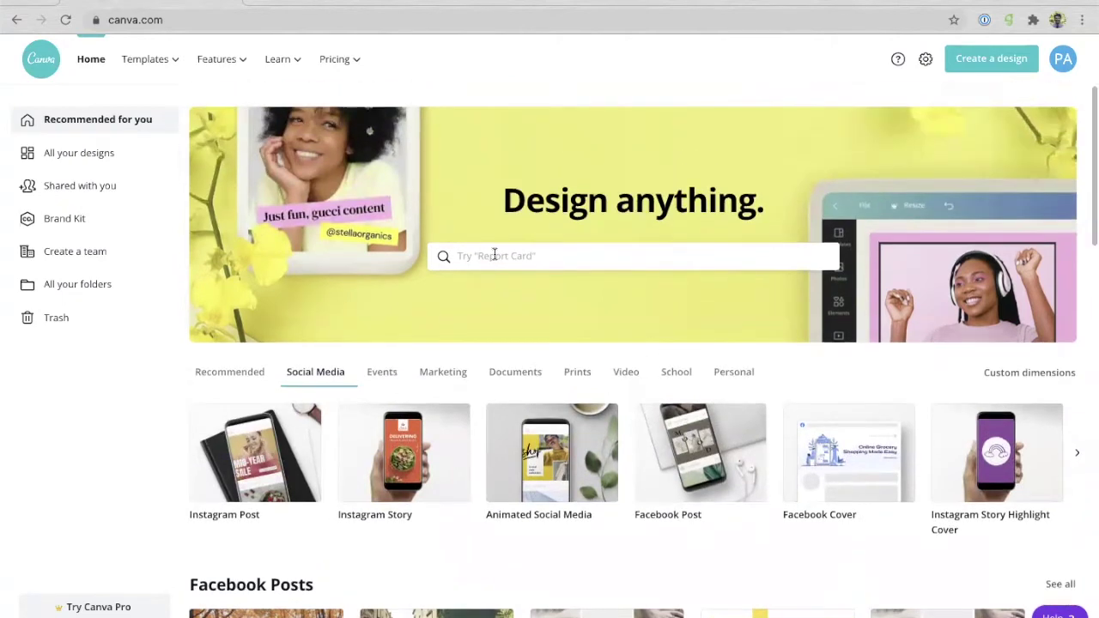
left_click(494, 255)
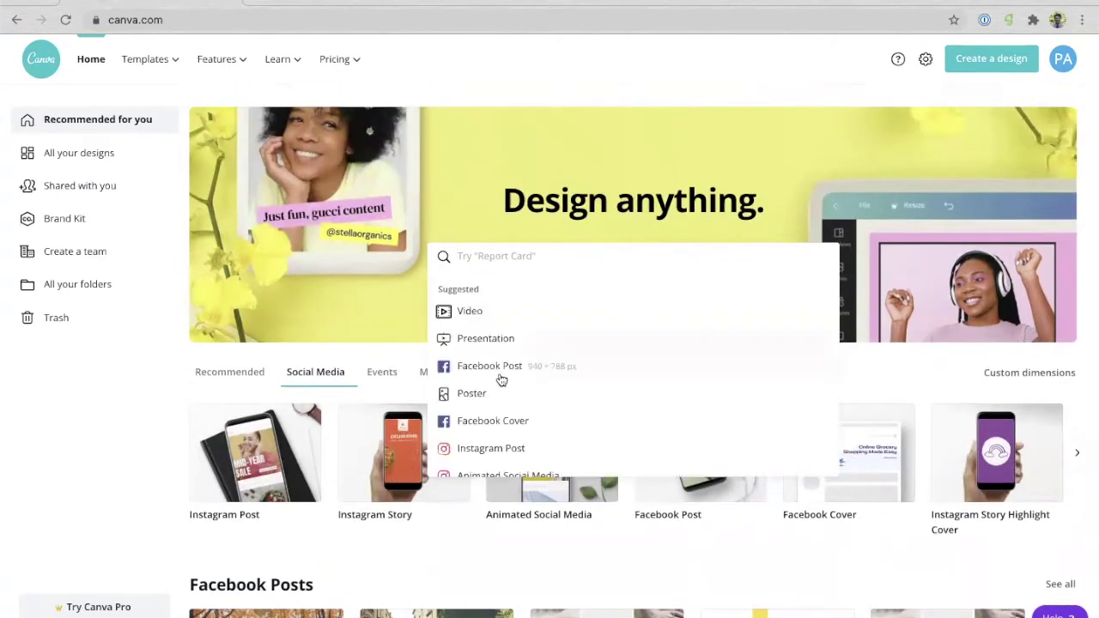
scroll(500, 379, "down", 3)
scroll(502, 379, "up", 3)
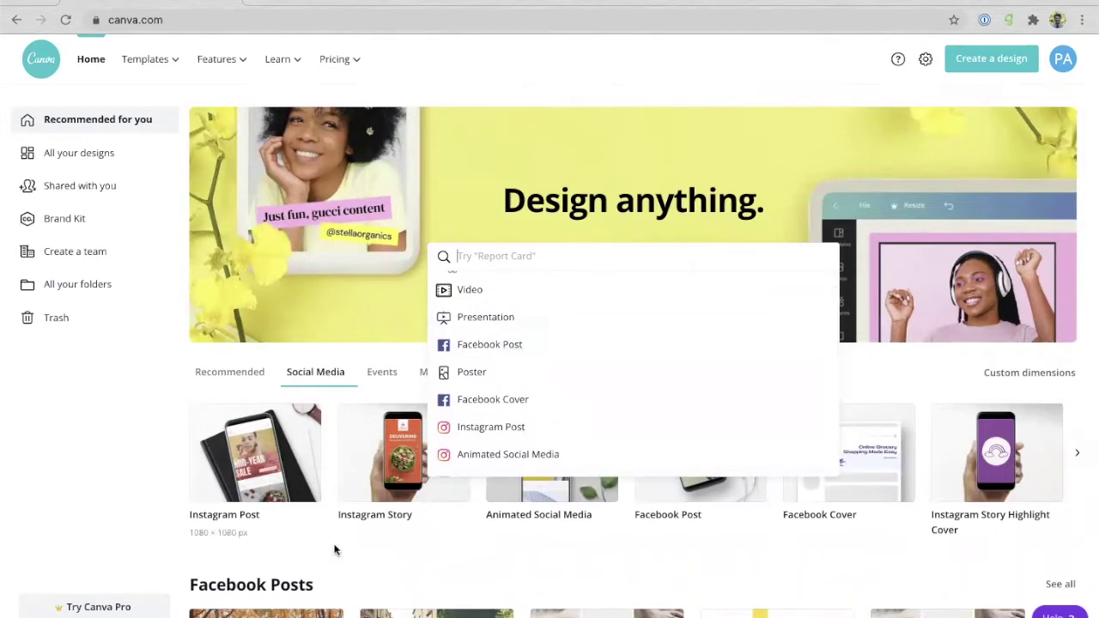
left_click(600, 93)
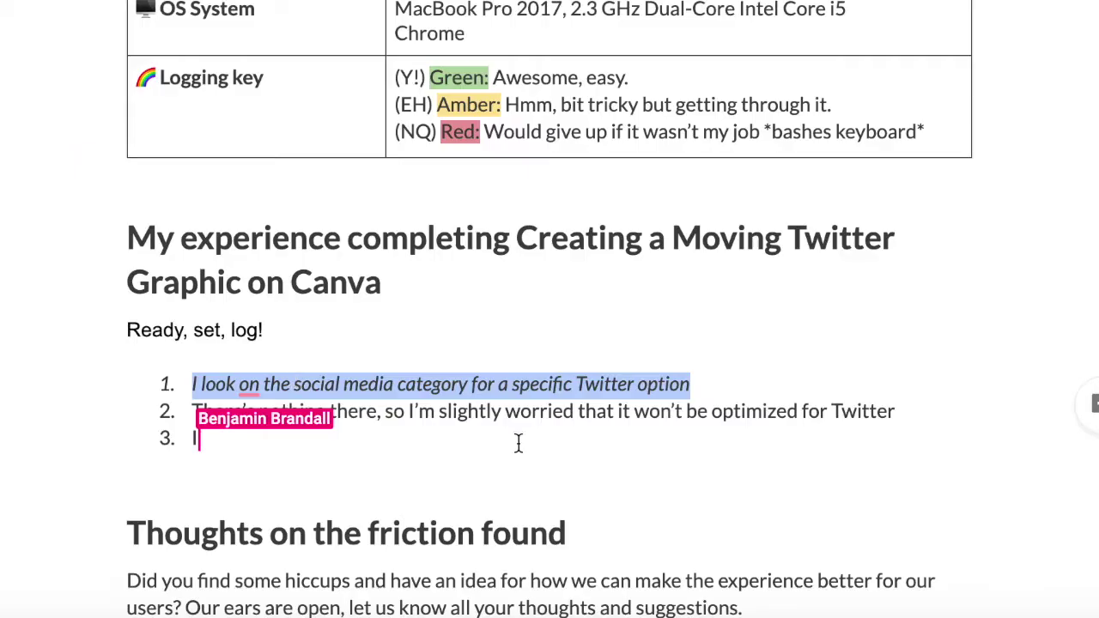
Step: Log step 3 about clicking 'animated social media' and tag step 2 with (EH)
type("click “")
type("animated social medi")
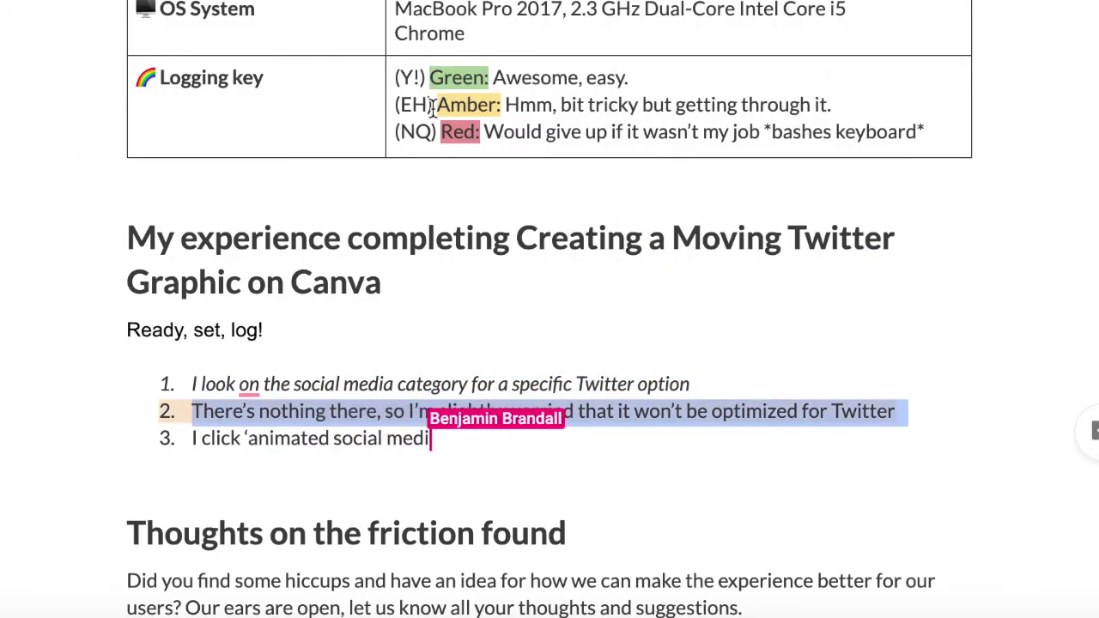
left_click_drag(432, 104, 381, 106)
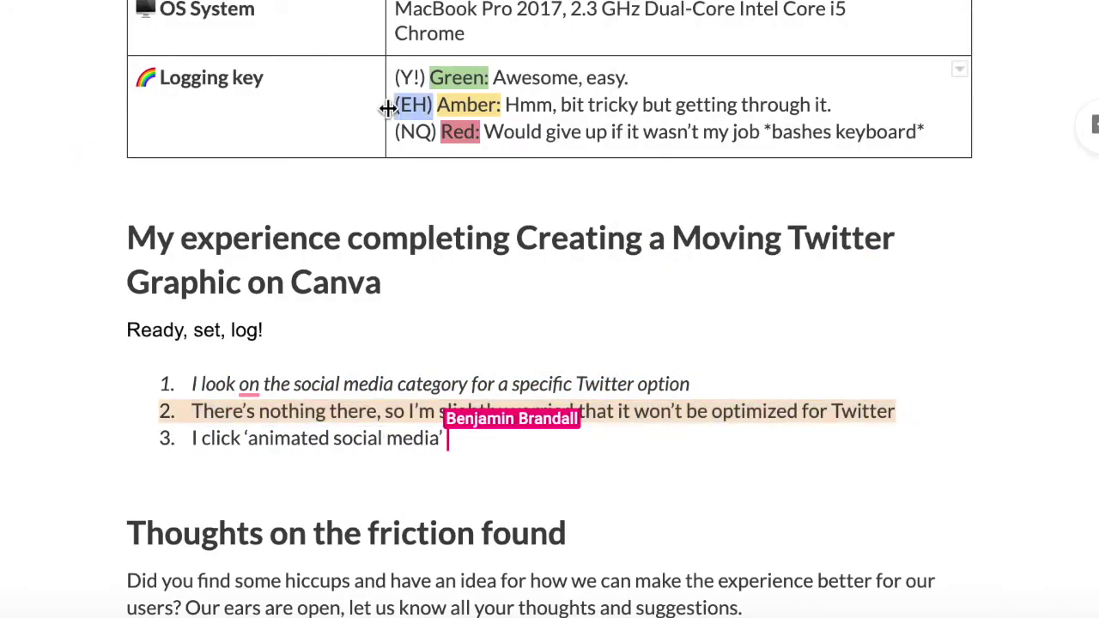
key("ctrl+c")
left_click(1040, 410)
key("ctrl+v")
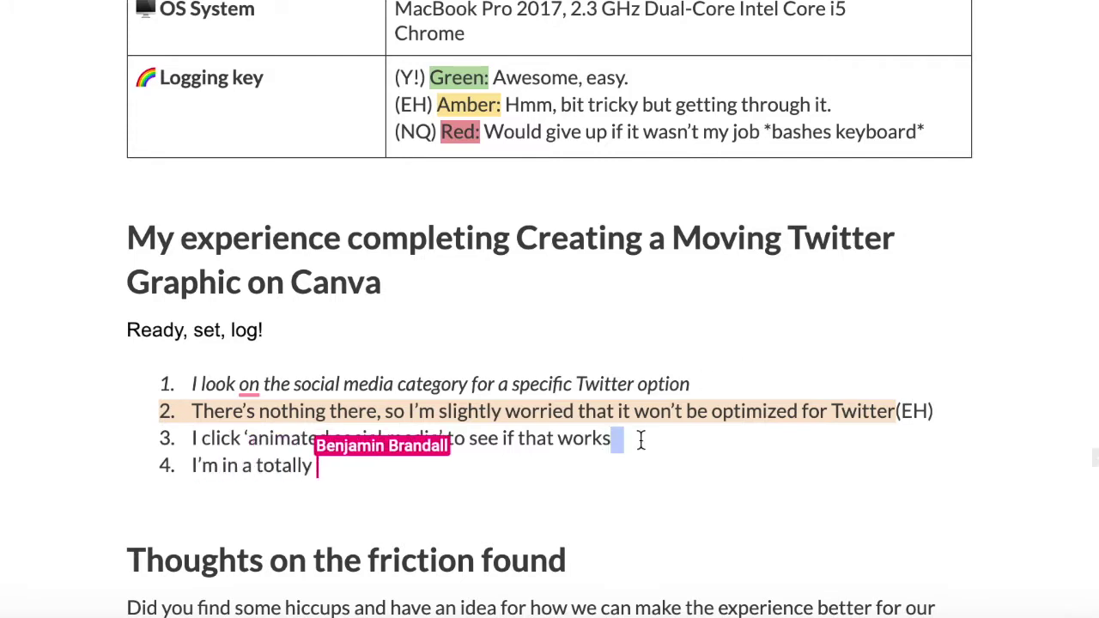
Step: Italicize step 3 in the log
left_click_drag(640, 441, 192, 439)
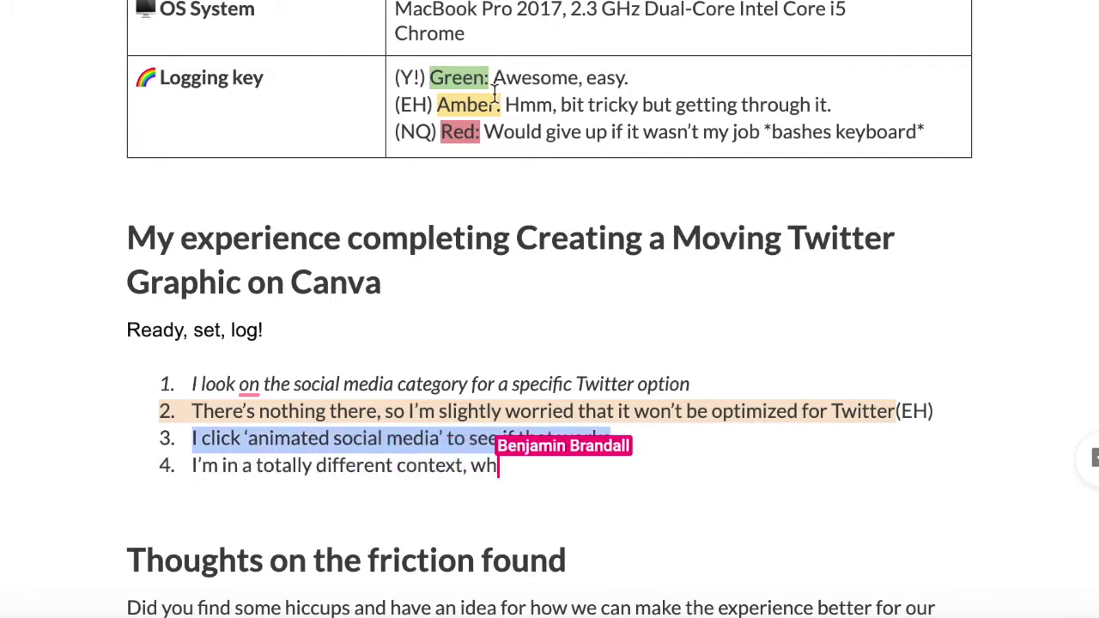
key("ctrl+i")
left_click(591, 438)
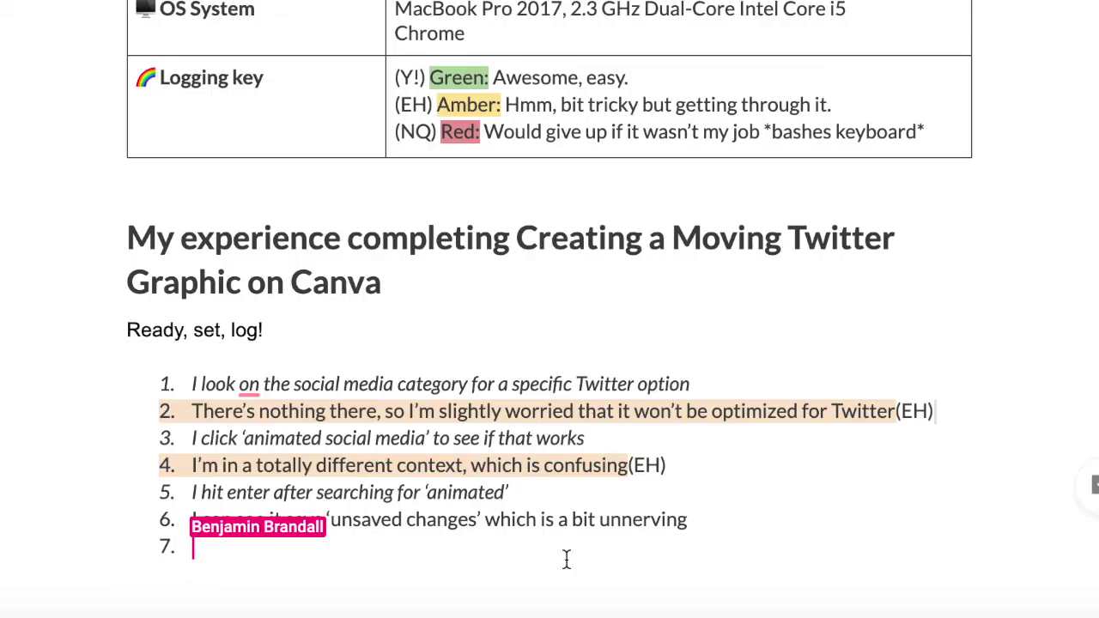
Step: Log step 7 'It's changed to saved, which is ok' and tag step 6 with (EH)
type("It's changed to ")
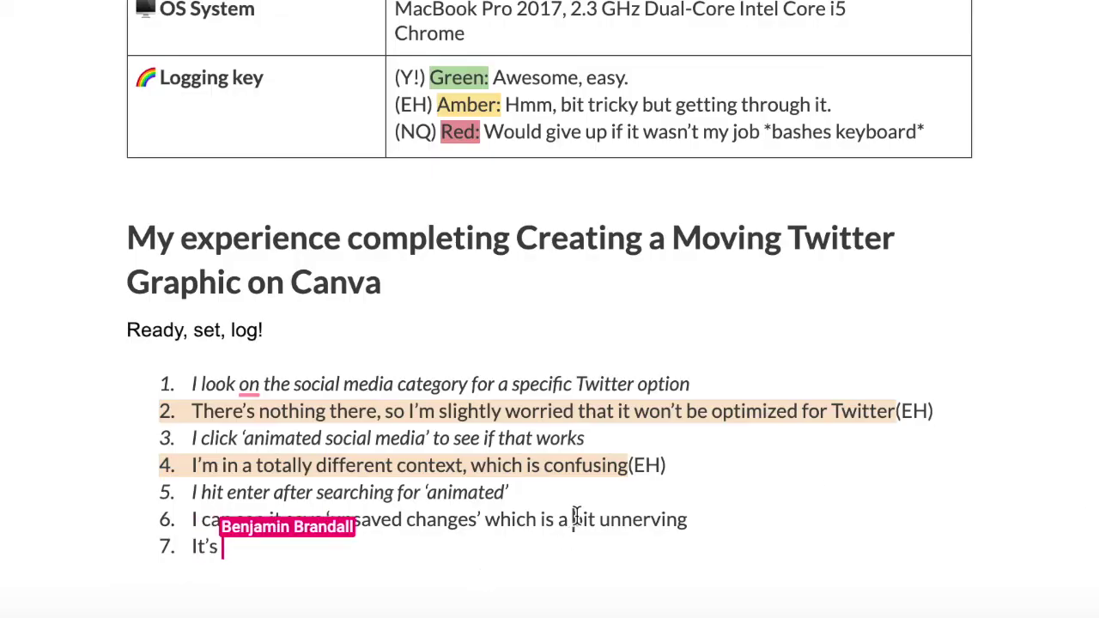
type("saved, which is ok")
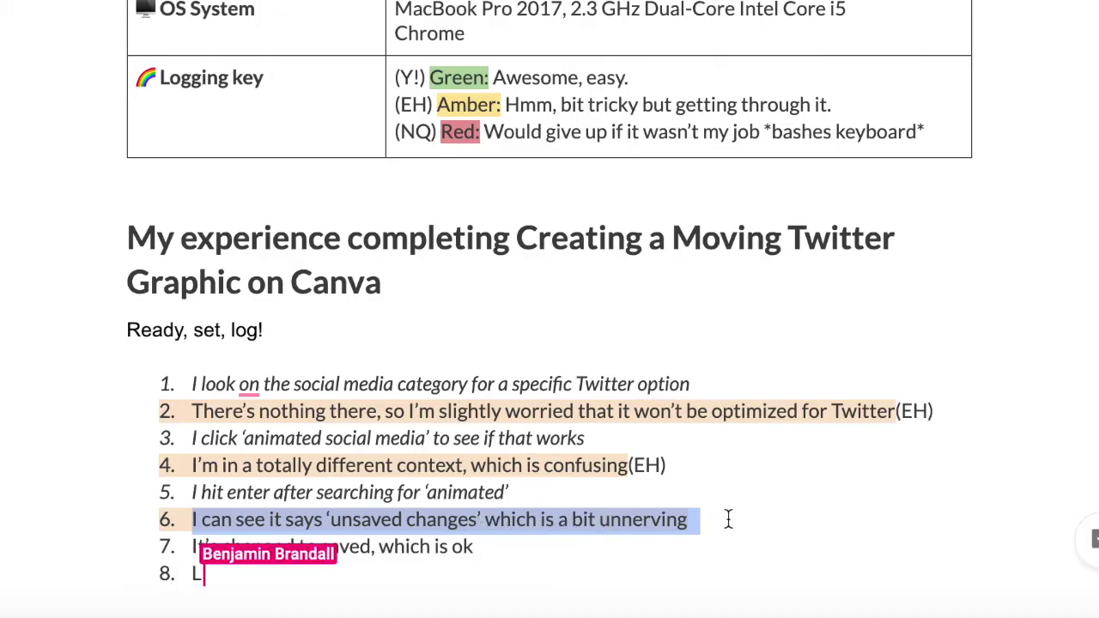
left_click(727, 521)
type("(EH)")
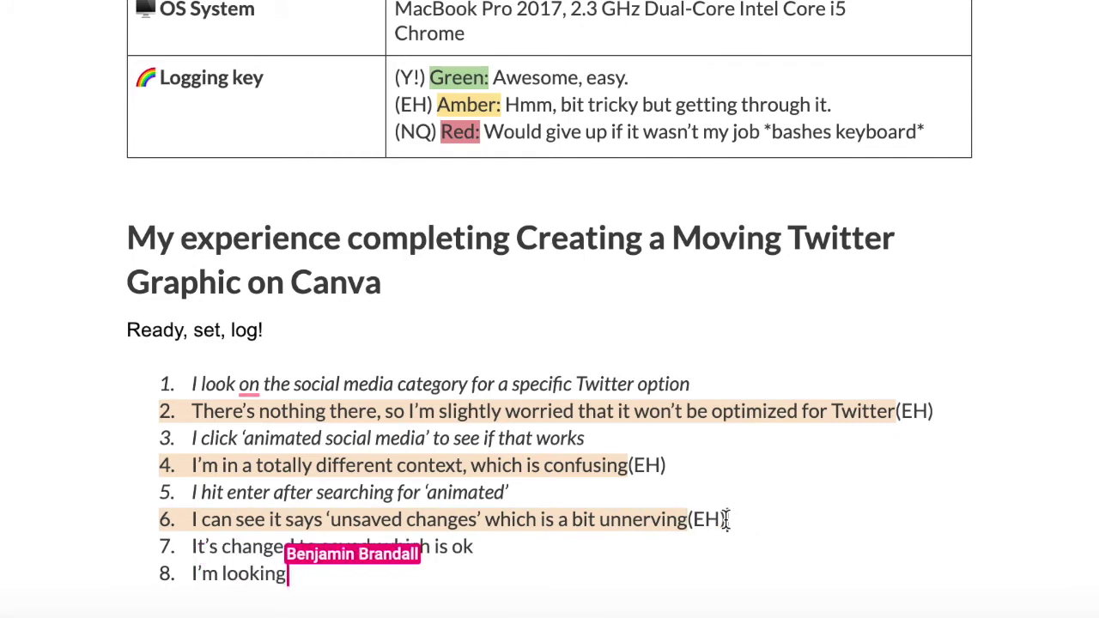
Step: Highlight step 7 light green and append the (Y!) tag to it
triple_click(434, 544)
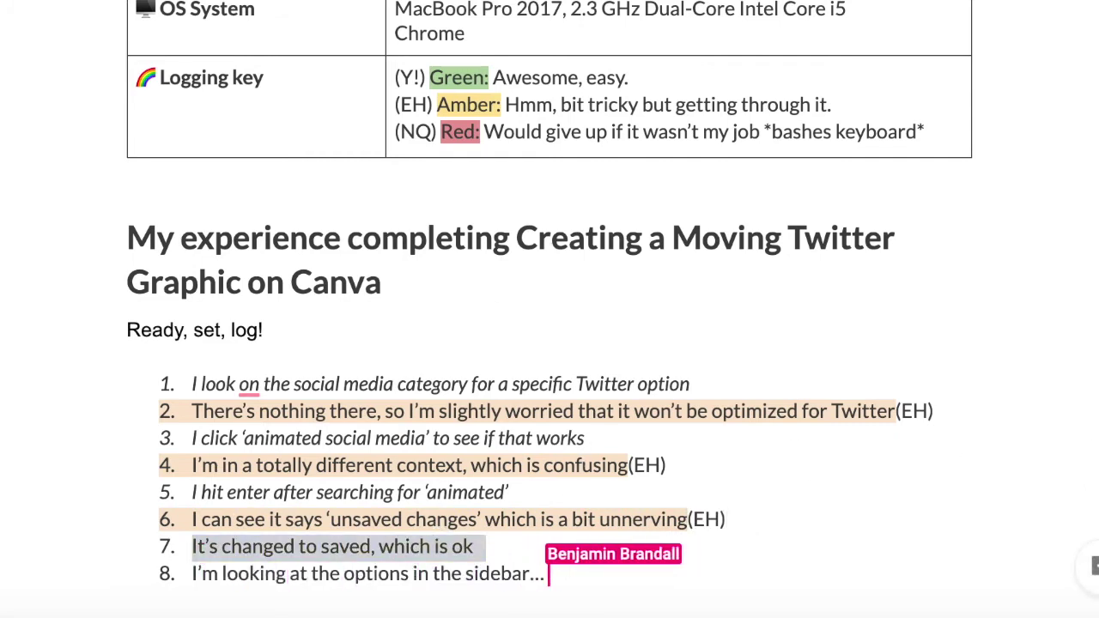
left_click(768, 80)
left_click_drag(425, 77, 387, 76)
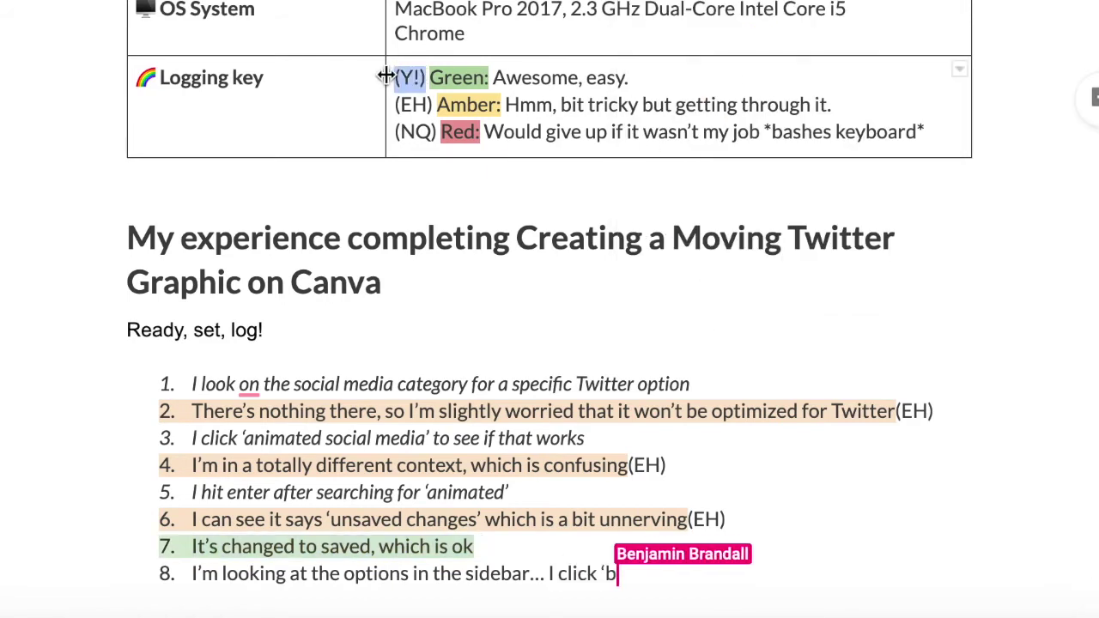
key("ctrl+c")
left_click(488, 548)
key("ctrl+v")
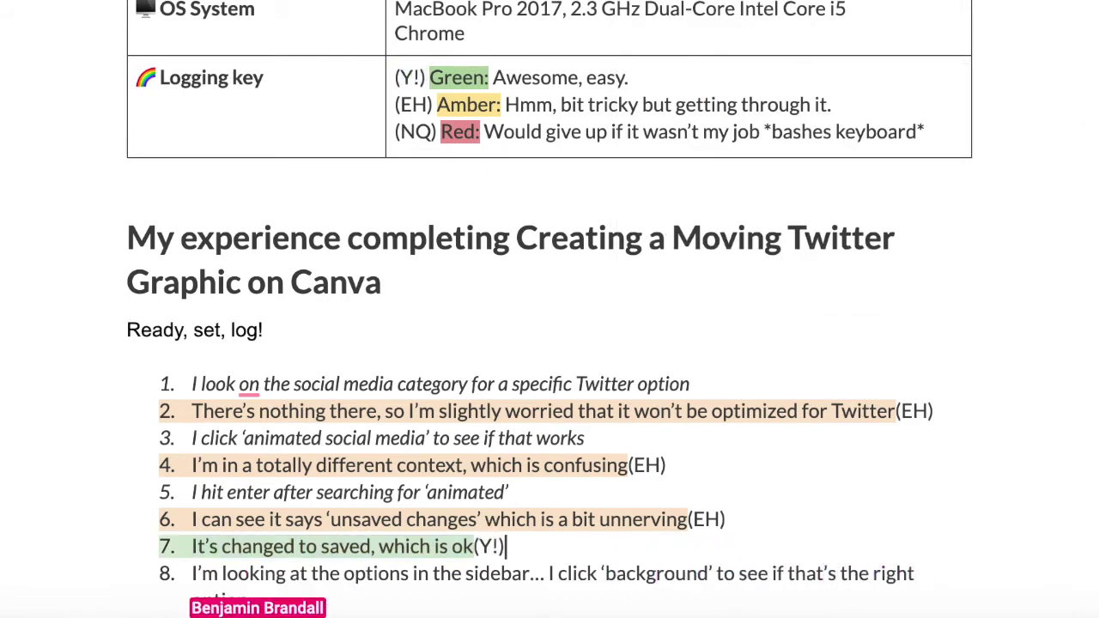
scroll(549, 343, "down", 4)
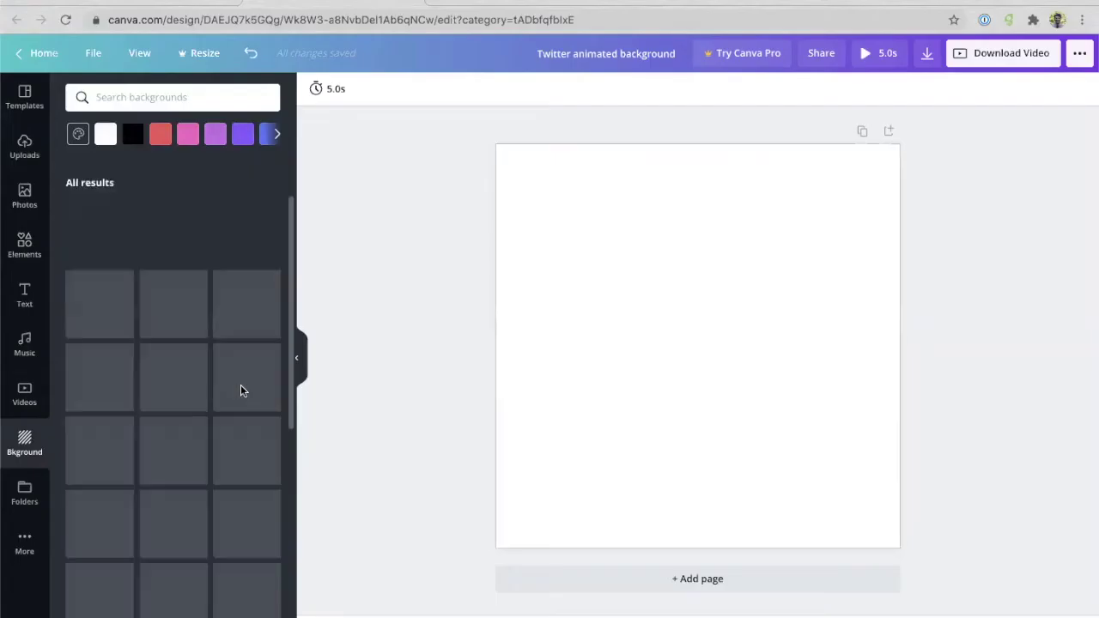
Step: Apply the beige fish-pattern background to the Canva design, then select log entry 8
left_click(241, 393)
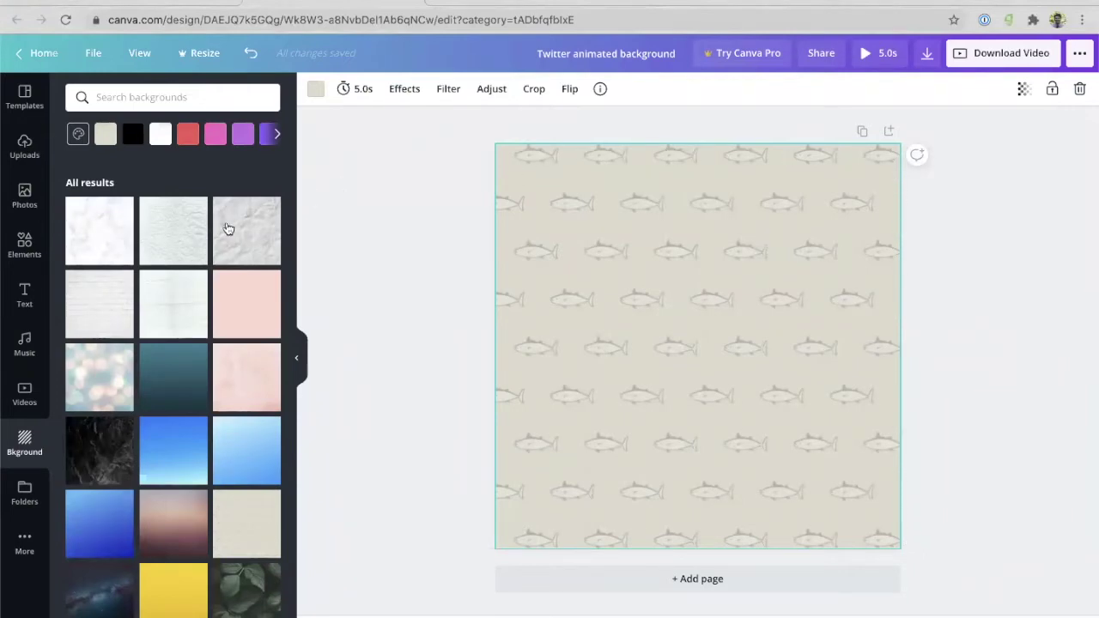
triple_click(720, 416)
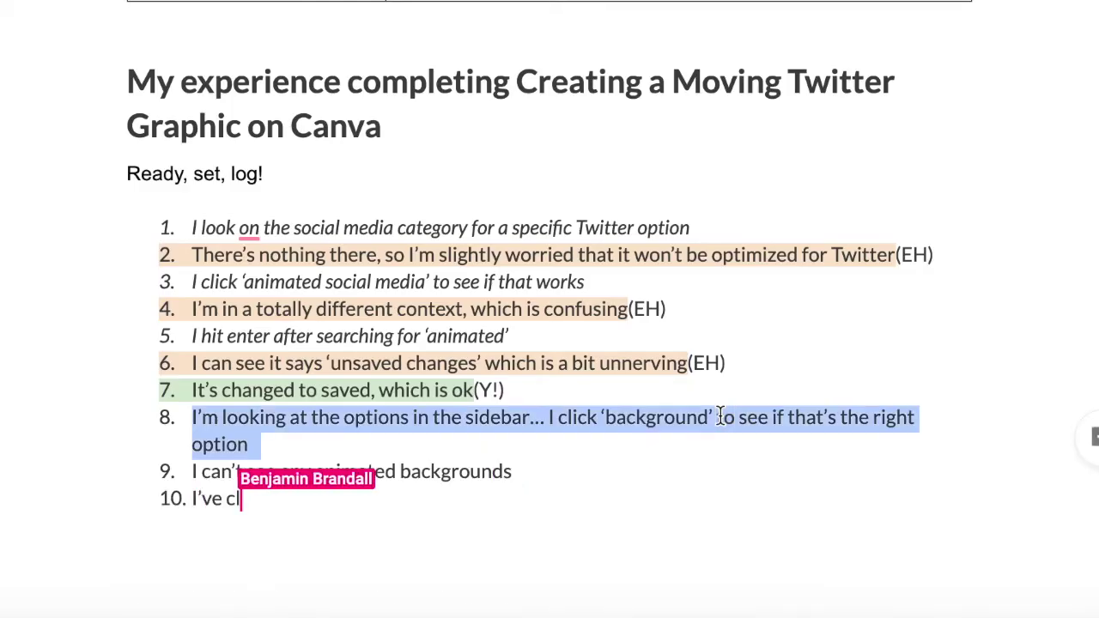
Step: Italicize log entry 8 and highlight entry 9 in light orange
key("ctrl+i")
triple_click(263, 443)
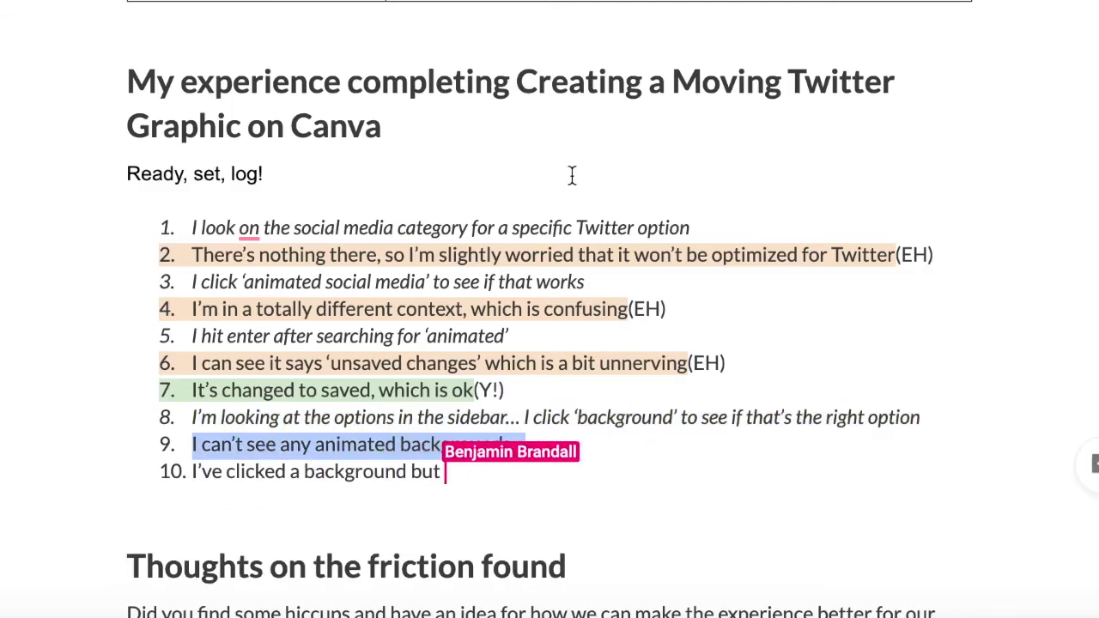
left_click(623, 0)
left_click(706, 90)
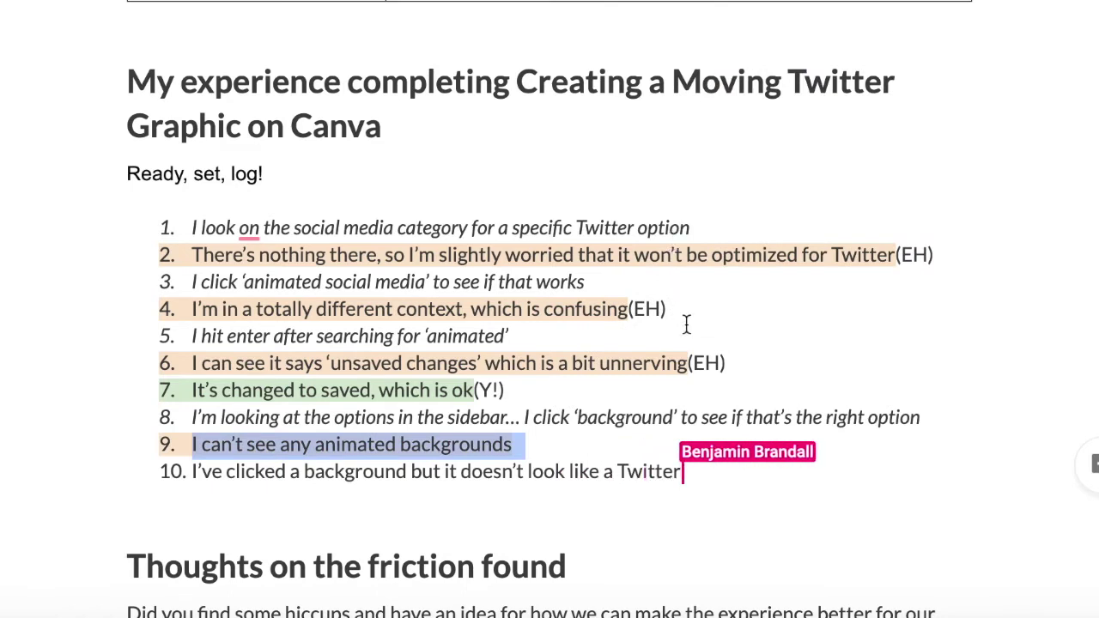
Step: Copy the (EH) tag from entry 6 to the end of entry 9
left_click_drag(687, 362, 725, 363)
key("ctrl+c")
left_click(532, 445)
key("ctrl+v")
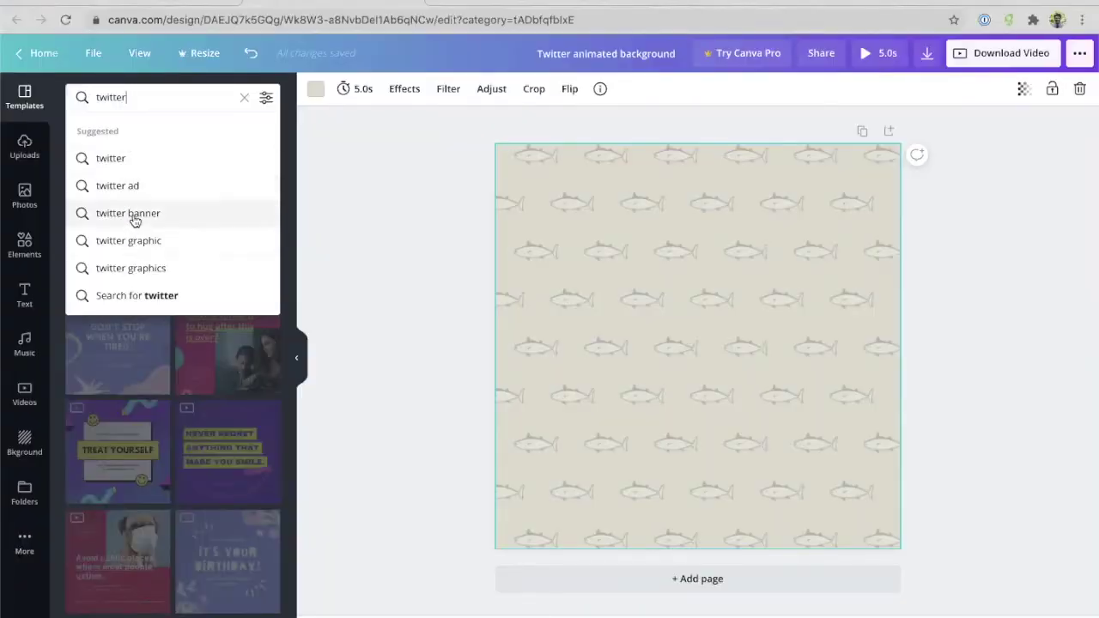
Step: Pick the 'twitter banner' suggestion in Canva's Templates search
left_click(129, 214)
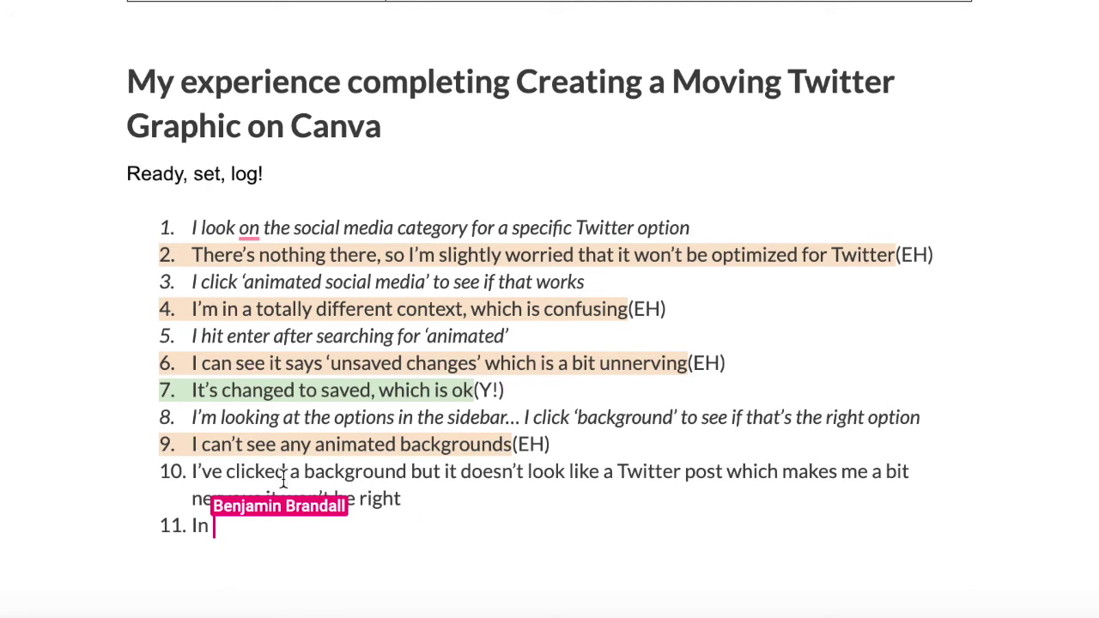
Step: Highlight log entry 10 light orange and tag it (EH)
triple_click(284, 481)
left_click(676, 2)
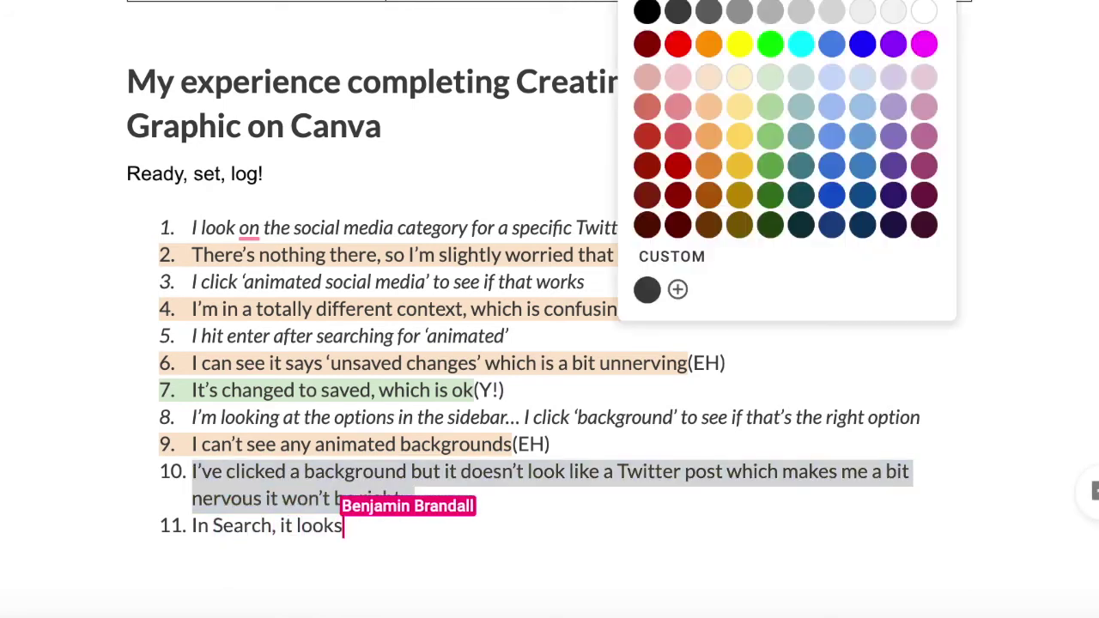
left_click(691, 49)
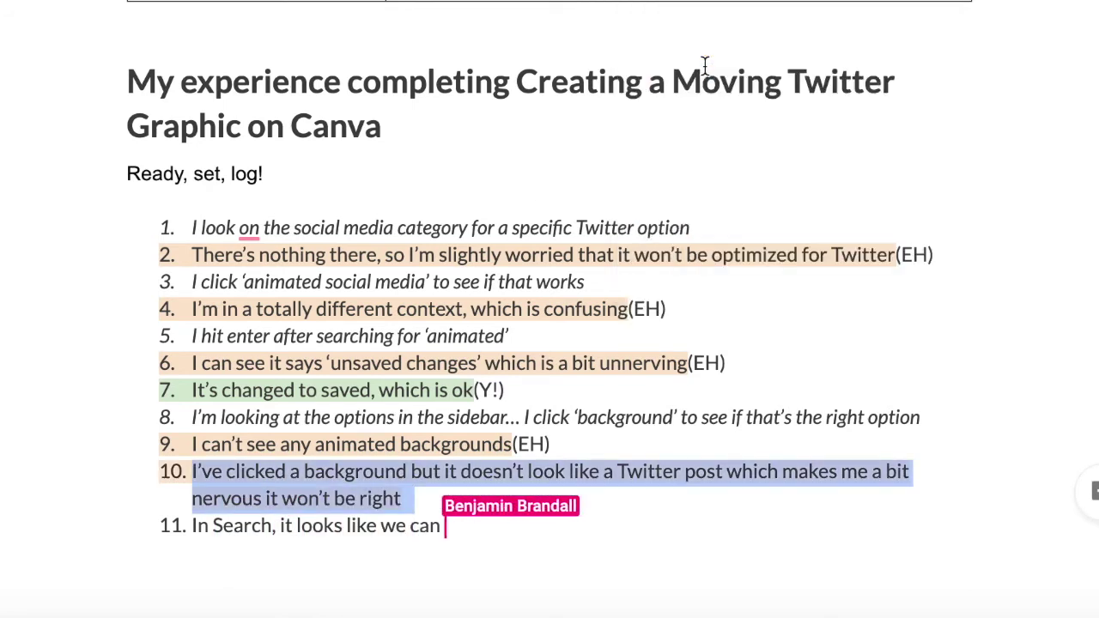
left_click(416, 491)
type("(EH)")
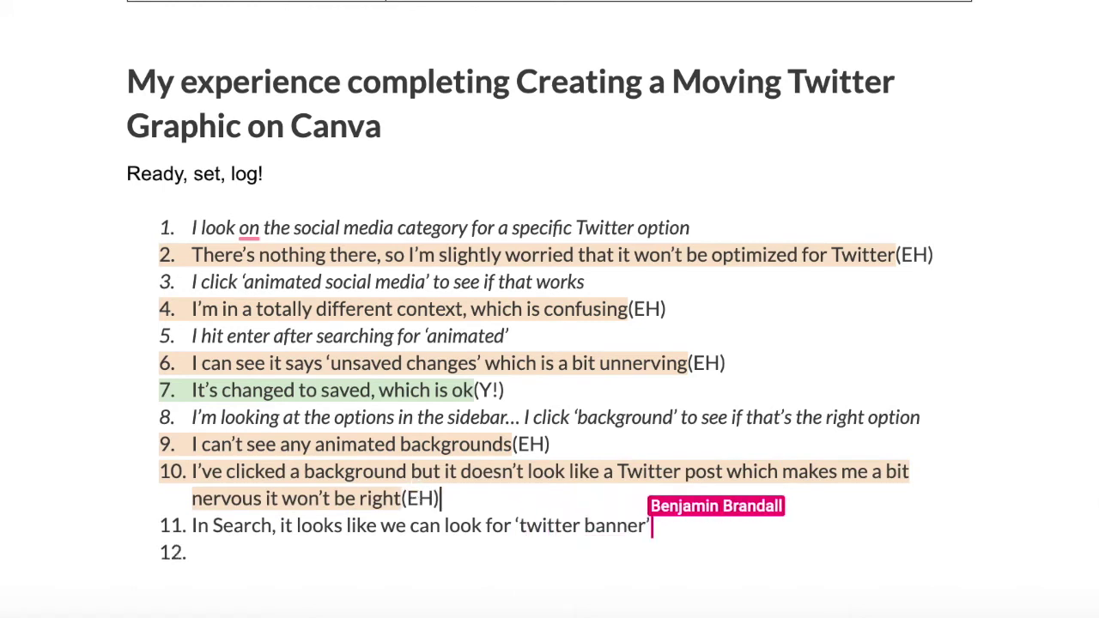
Step: Highlight entry 11 pale green and paste the (Y!) tag from entry 7 after it
triple_click(611, 523)
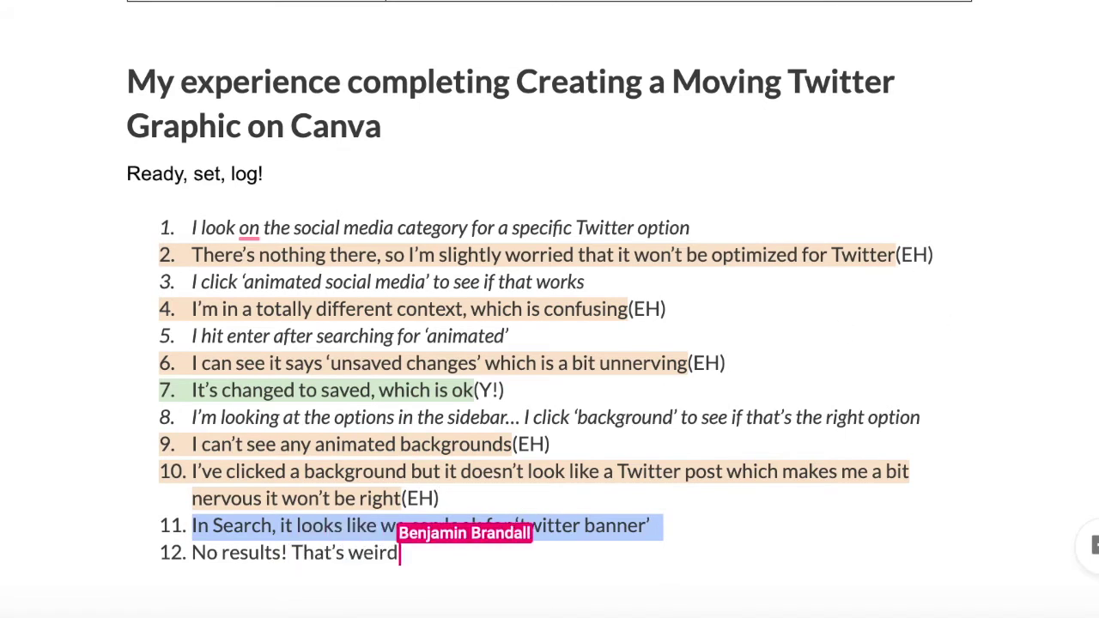
left_click(702, 9)
left_click(766, 79)
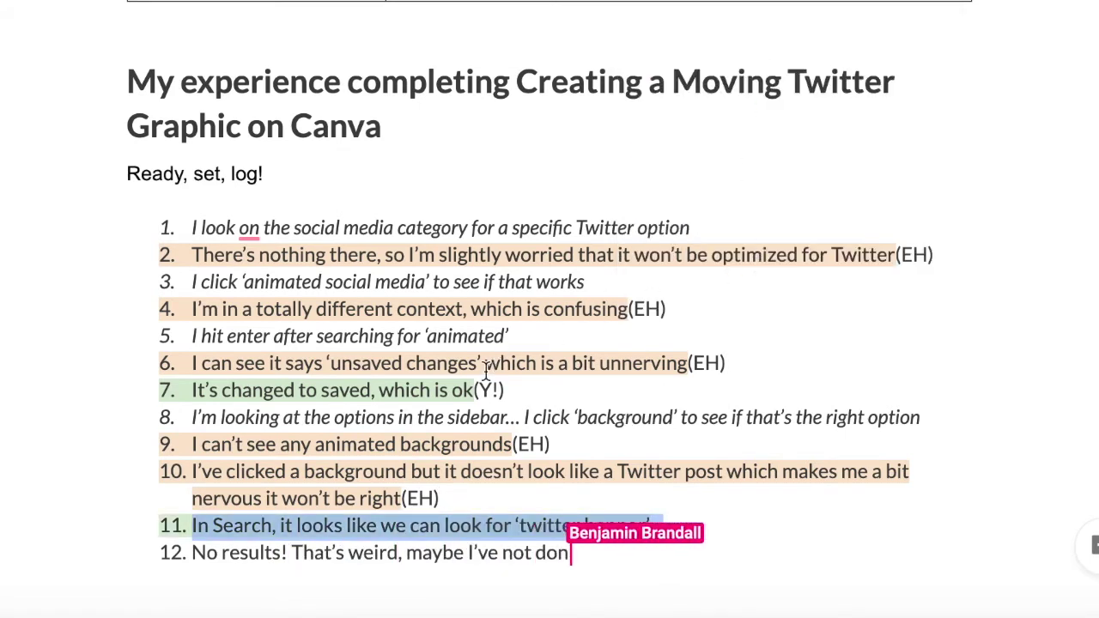
left_click_drag(505, 390, 476, 389)
key("ctrl+c")
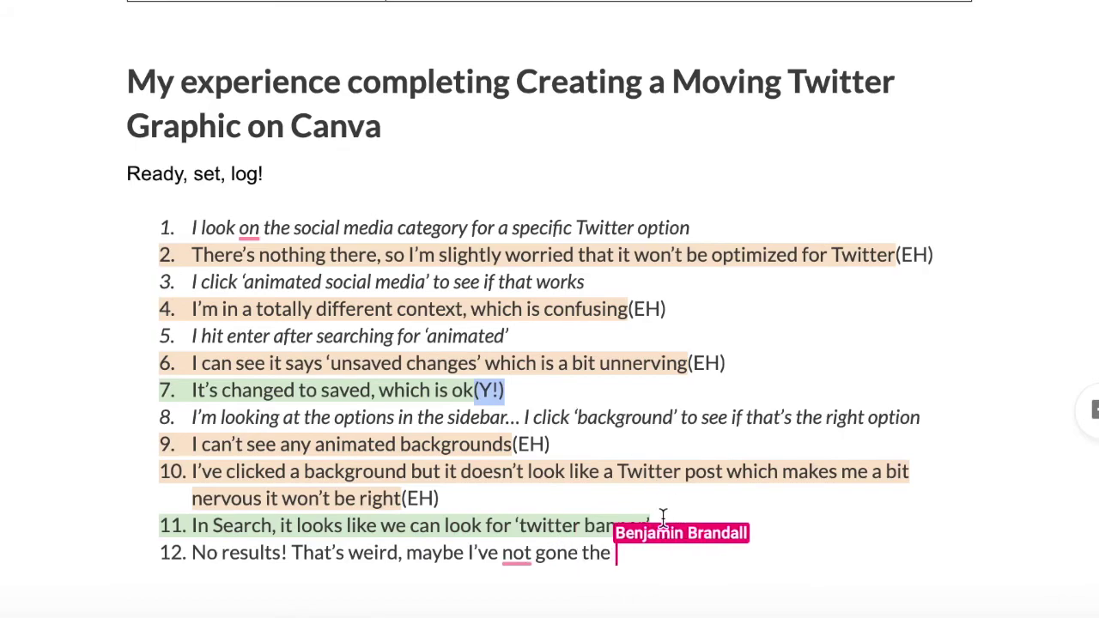
left_click(730, 519)
key("ctrl+v")
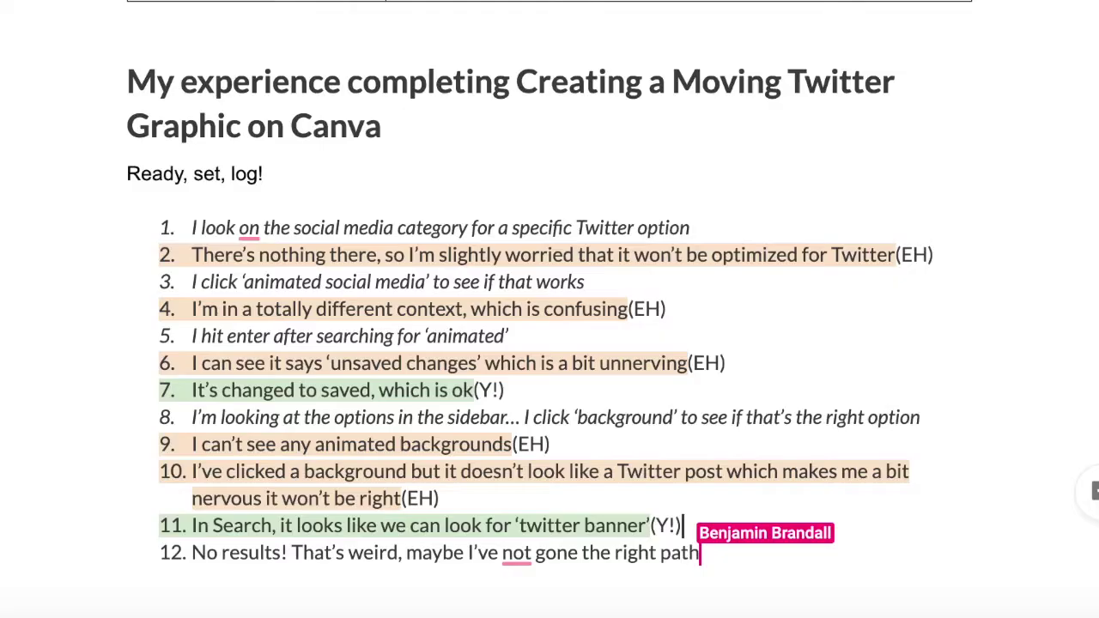
Step: Log entry 12 'Oh no, I'm getting hit with a fullpage modal' tagged (EH)
key("Return")
type("Oh")
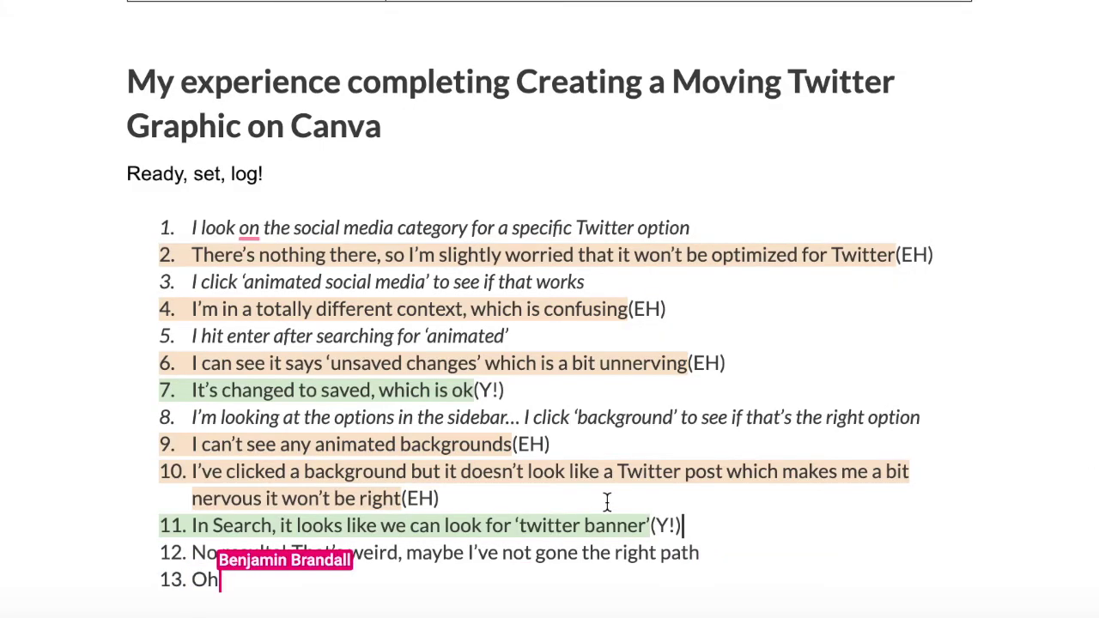
type(" no, I'm getting hit with a fullpage modal")
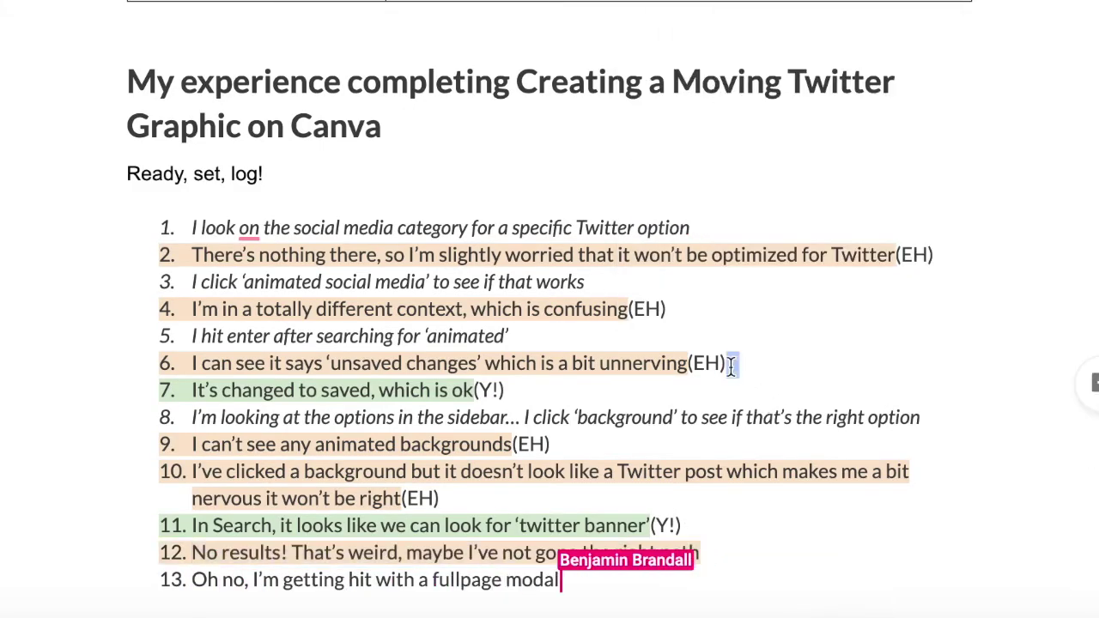
left_click_drag(729, 364, 688, 364)
key("ctrl+c")
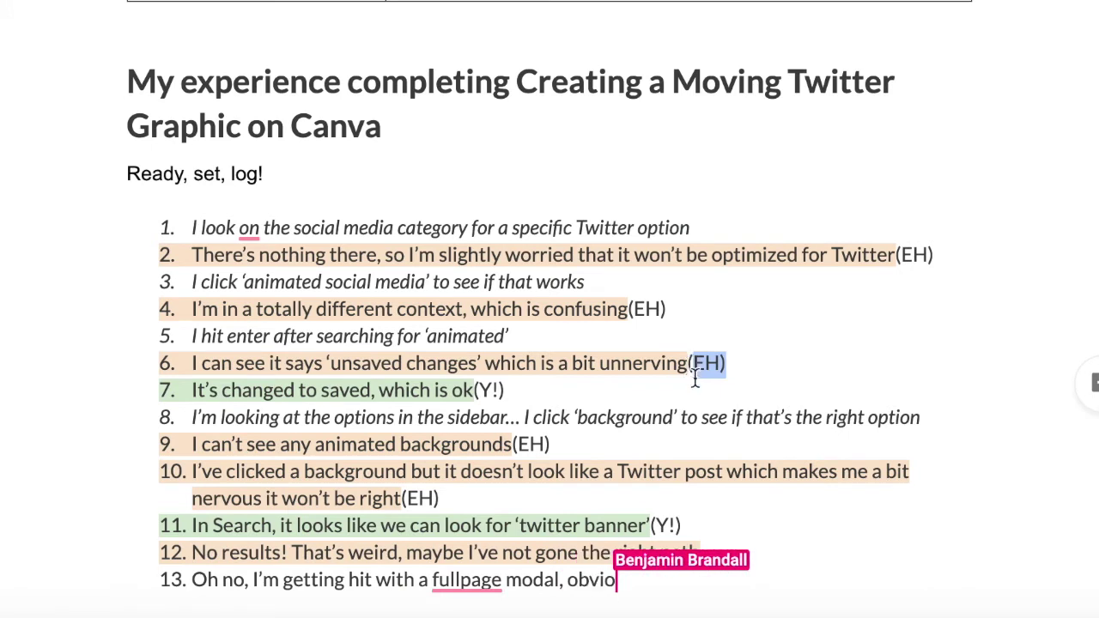
left_click(705, 552)
key("ctrl+v")
Step: Highlight log entry 13 in light orange
scroll(706, 593, "down", 3)
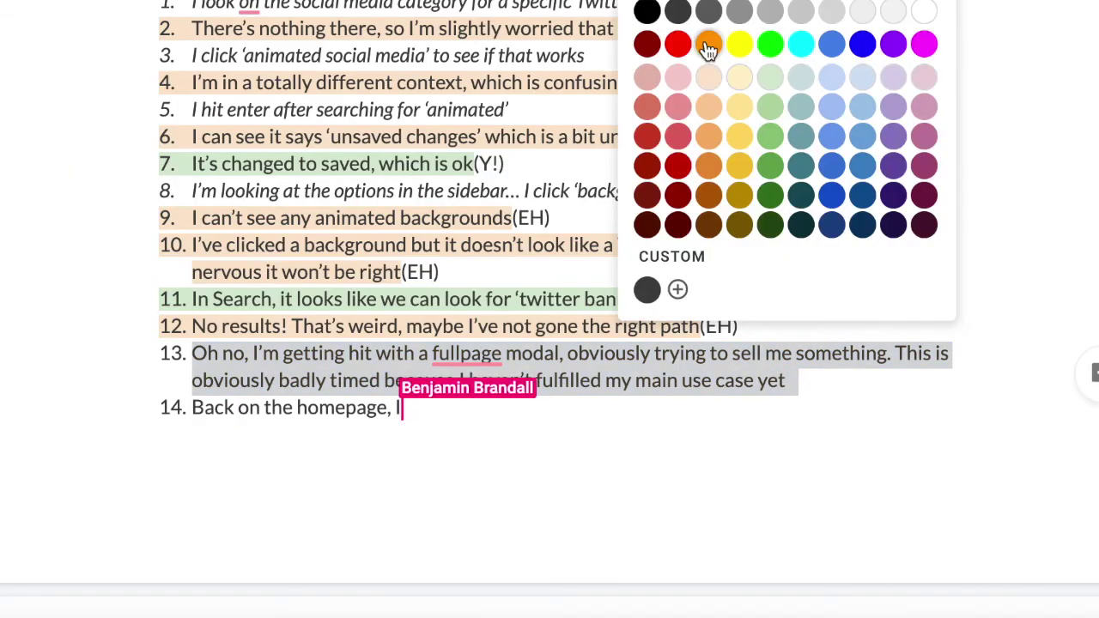
left_click(713, 96)
left_click(822, 376)
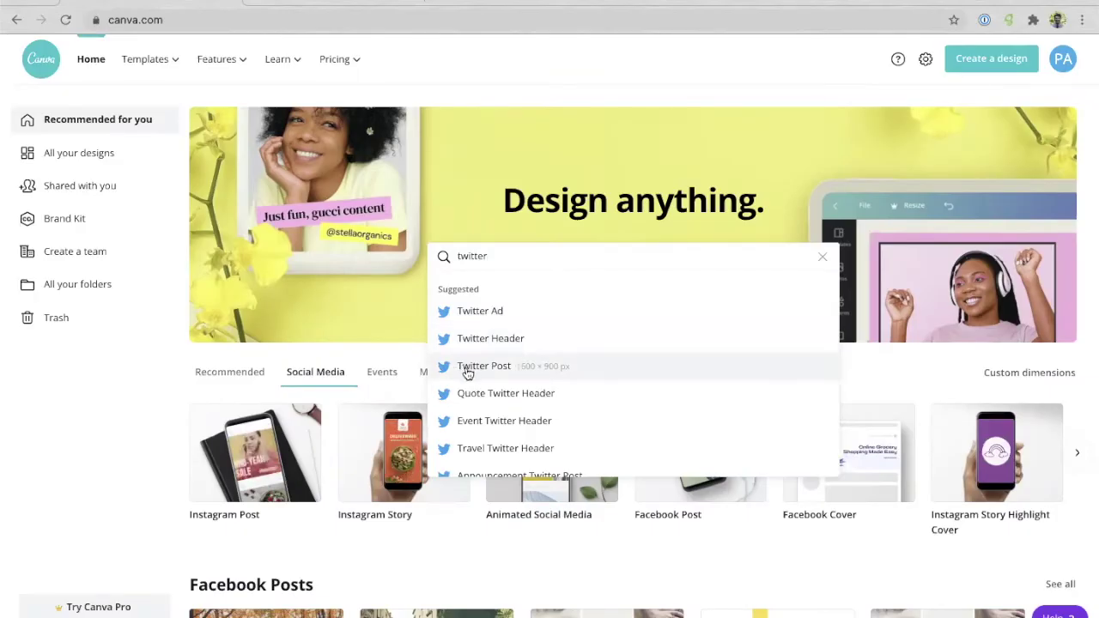
Step: Open the Twitter Post template results and scroll through the template grid
left_click(468, 369)
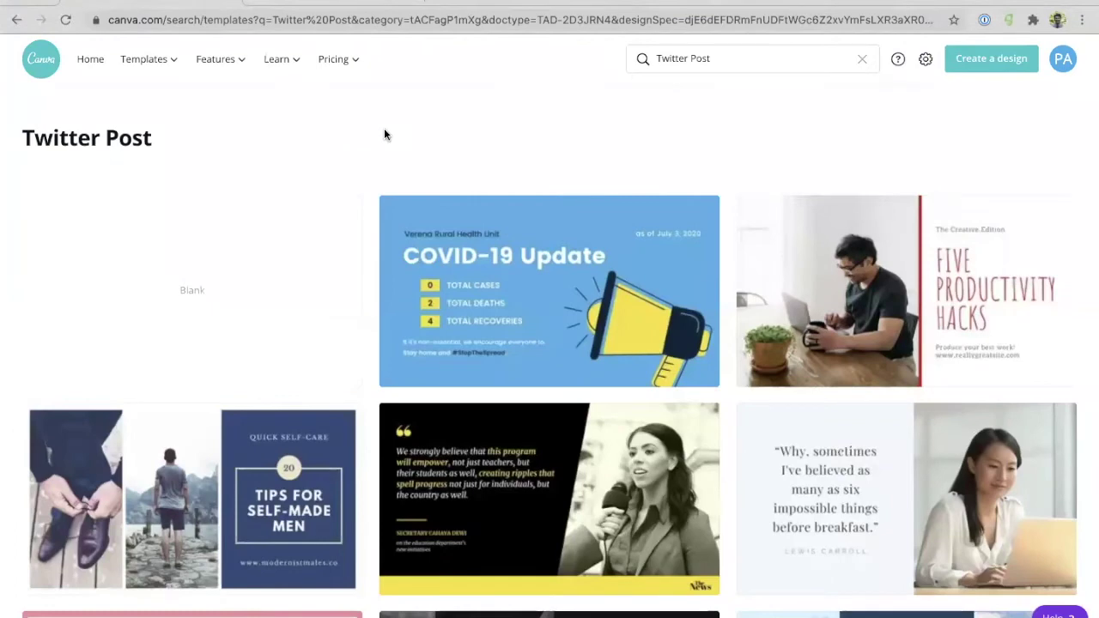
scroll(384, 133, "down", 3)
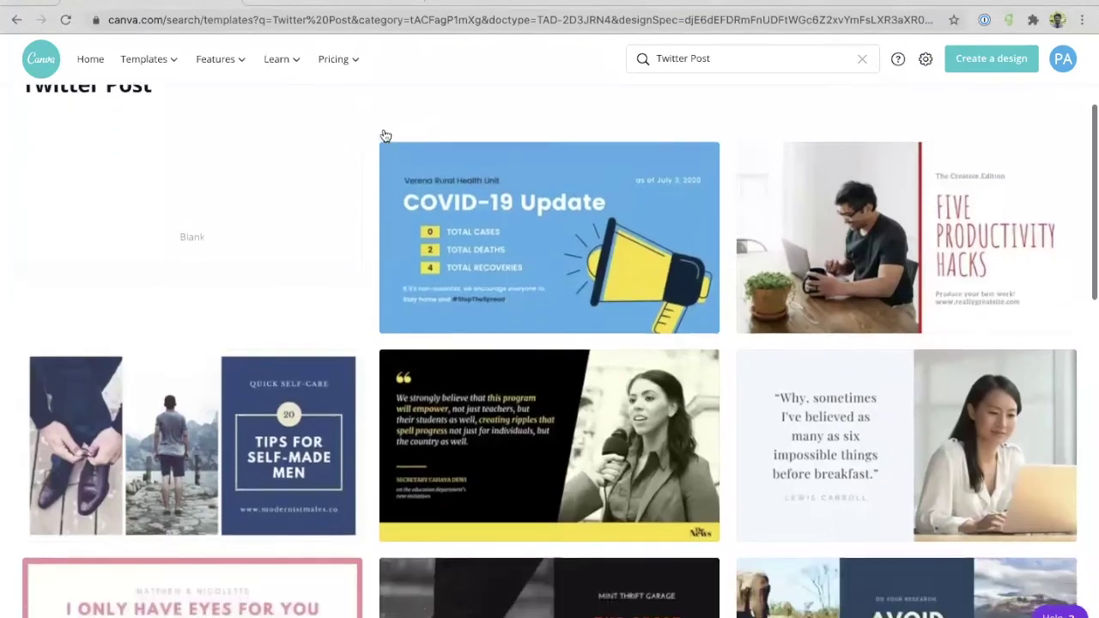
scroll(384, 133, "down", 5)
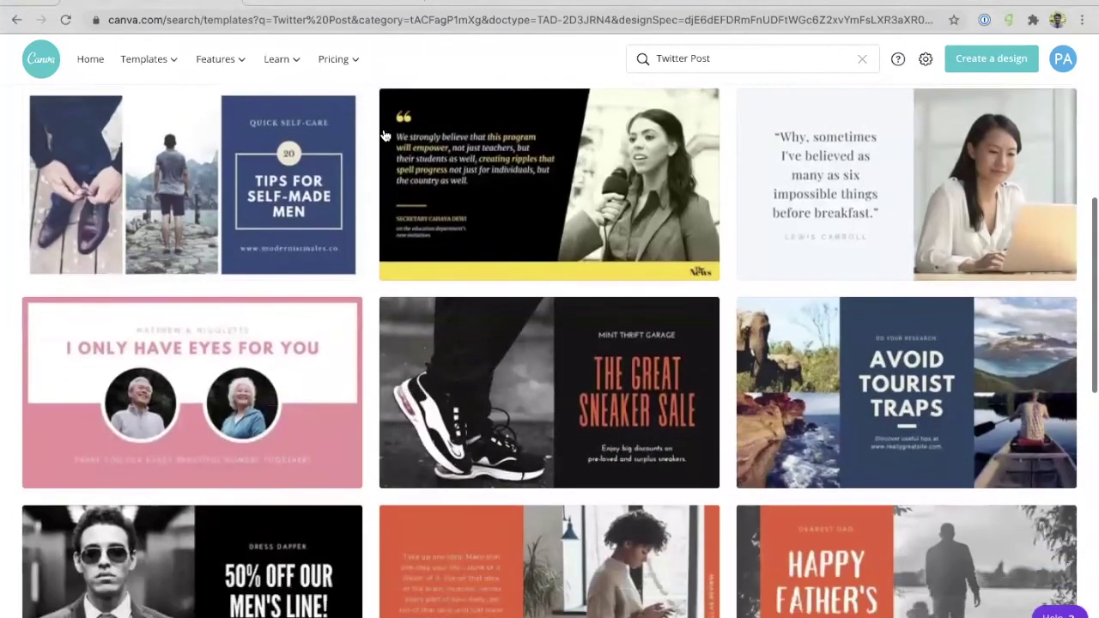
scroll(383, 136, "down", 1)
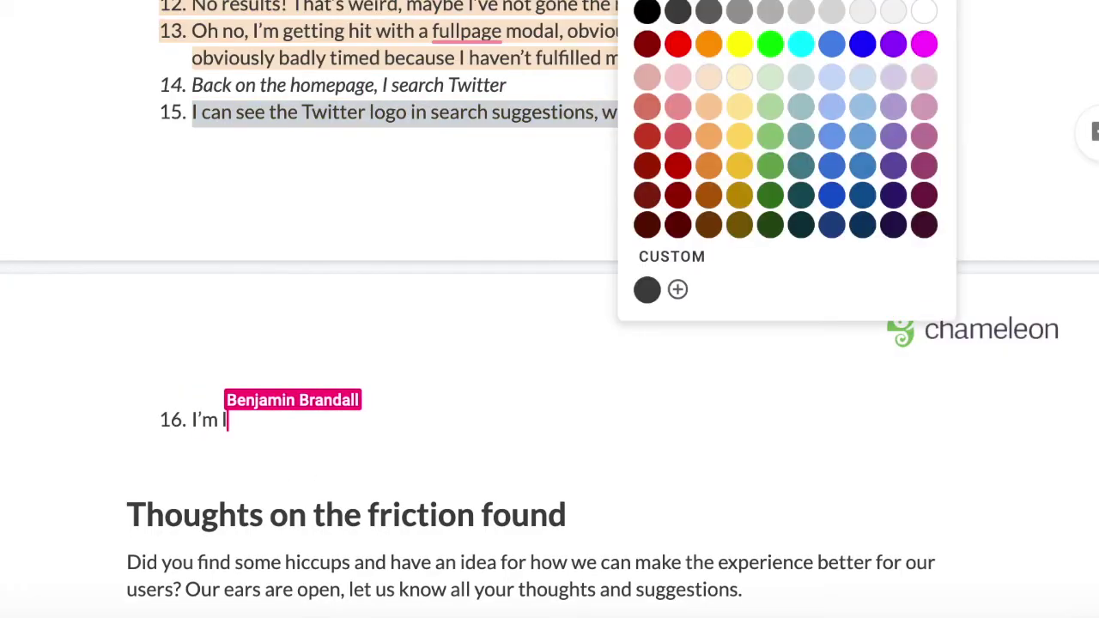
Step: Highlight log entry 15 light green and tag it (Y!)
left_click(770, 77)
left_click(861, 109)
type("(Y!)")
left_click_drag(838, 113, 1087, 110)
Step: Select log entry 16 and type the (NQ) tag
scroll(1087, 110, "down", 2)
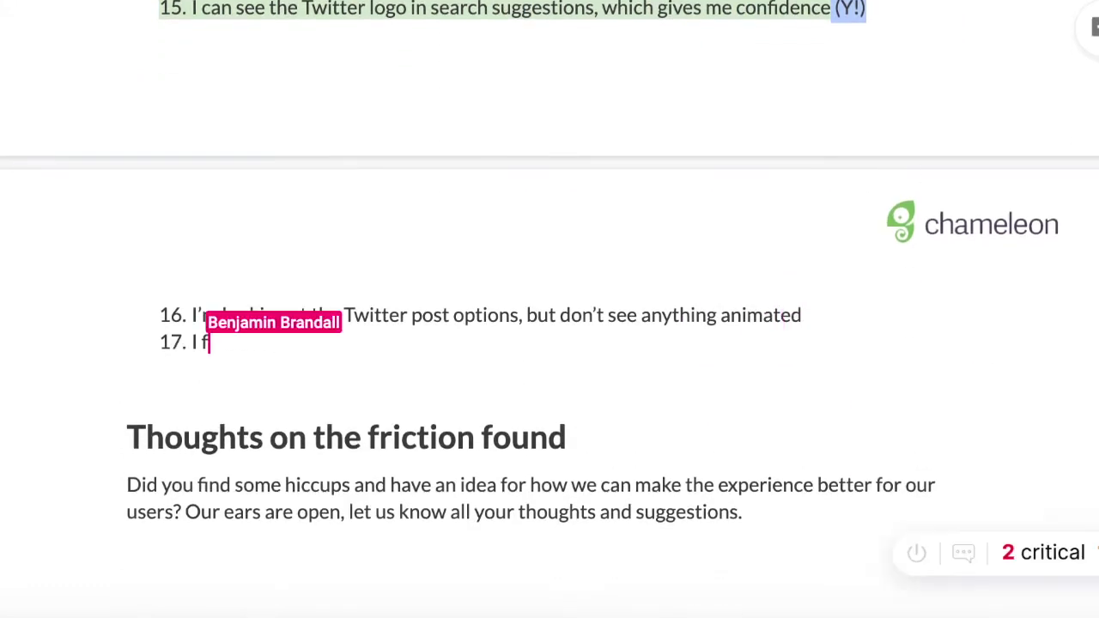
triple_click(640, 316)
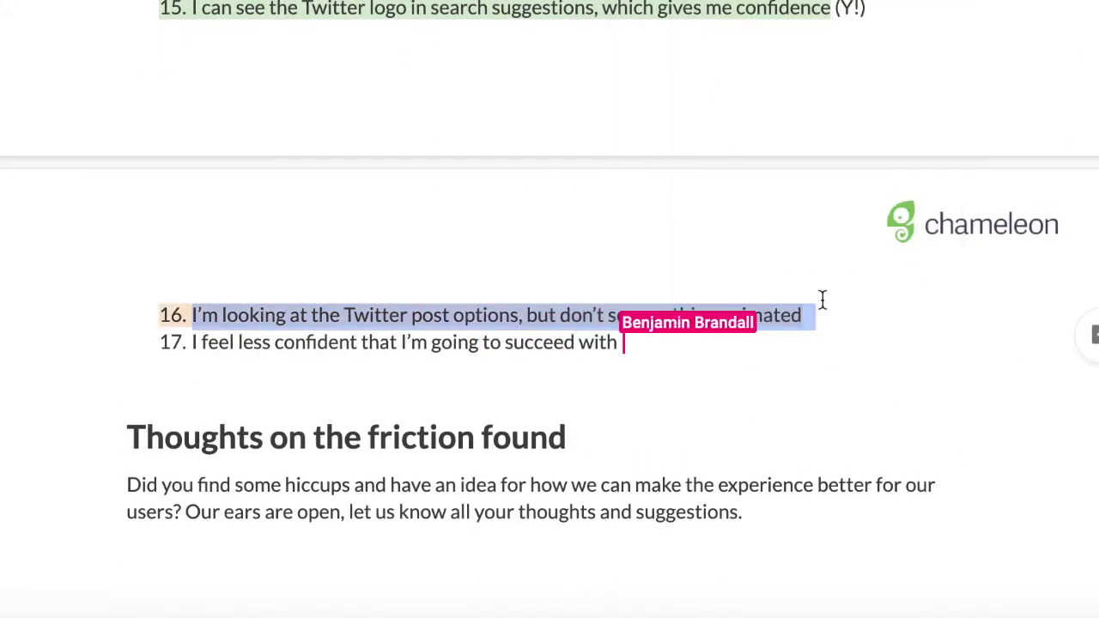
left_click(822, 298)
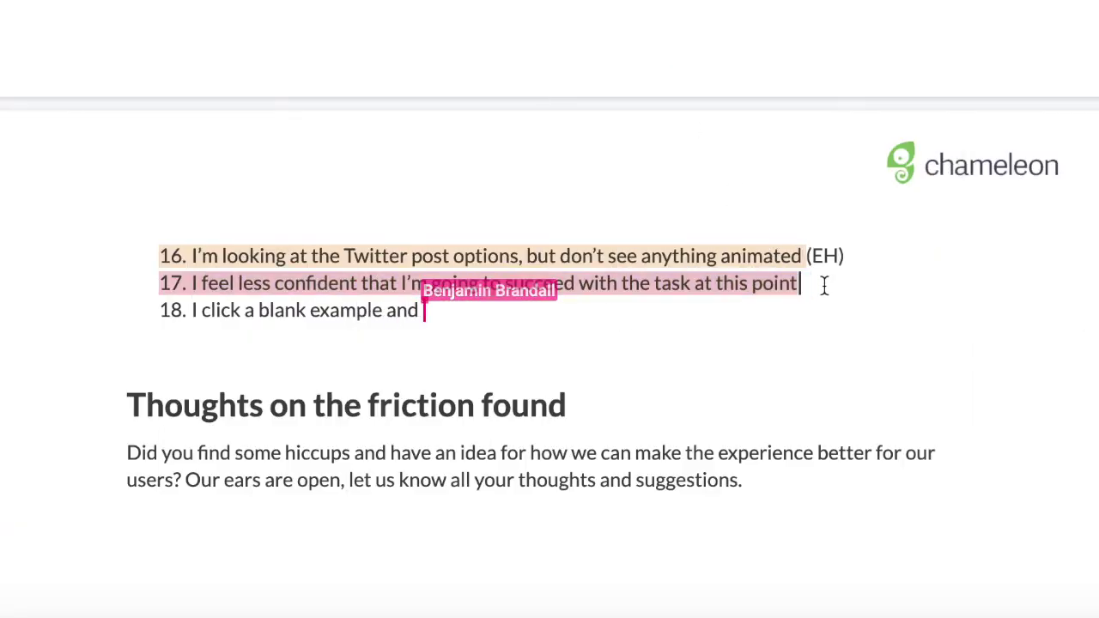
type("(NQ)")
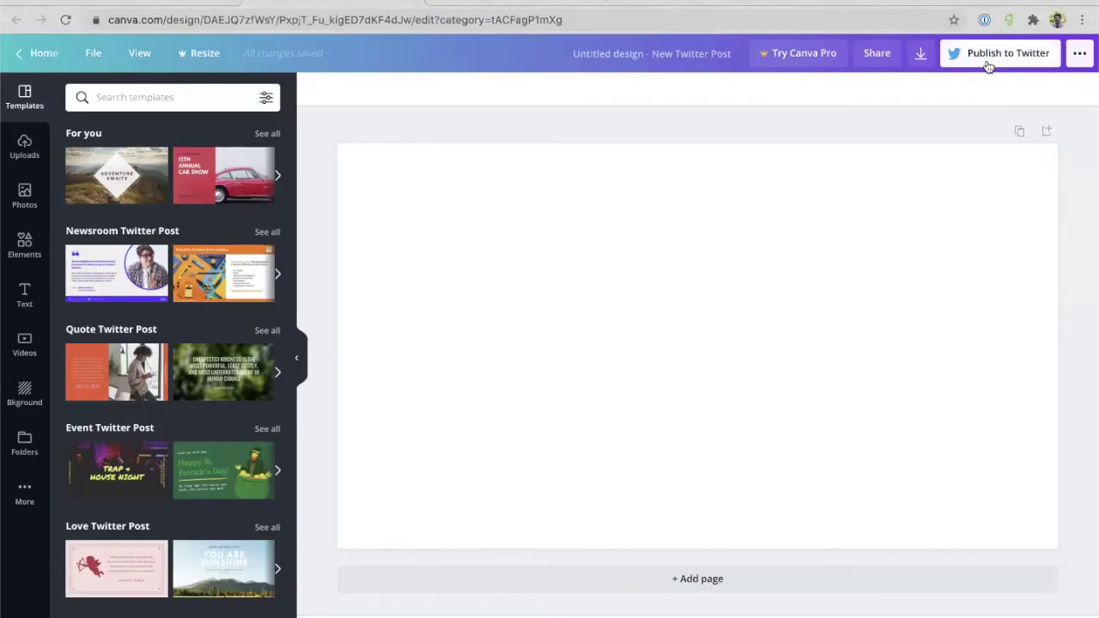
Step: Rename the Canva design to 'Twitter animated background post'
left_click(666, 53)
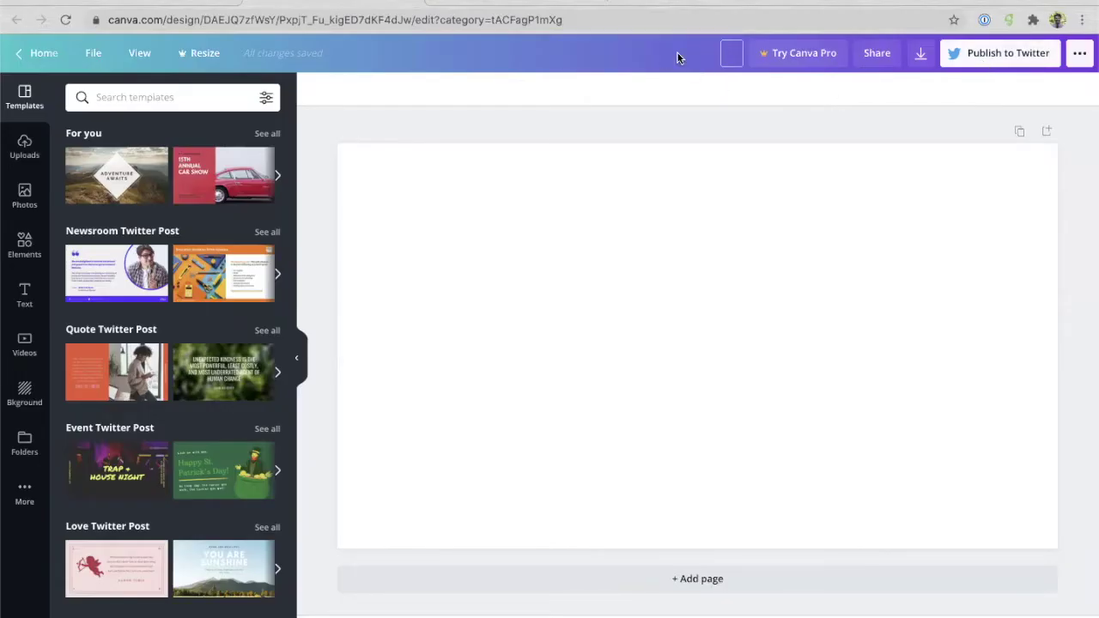
type("Twitter animated bac")
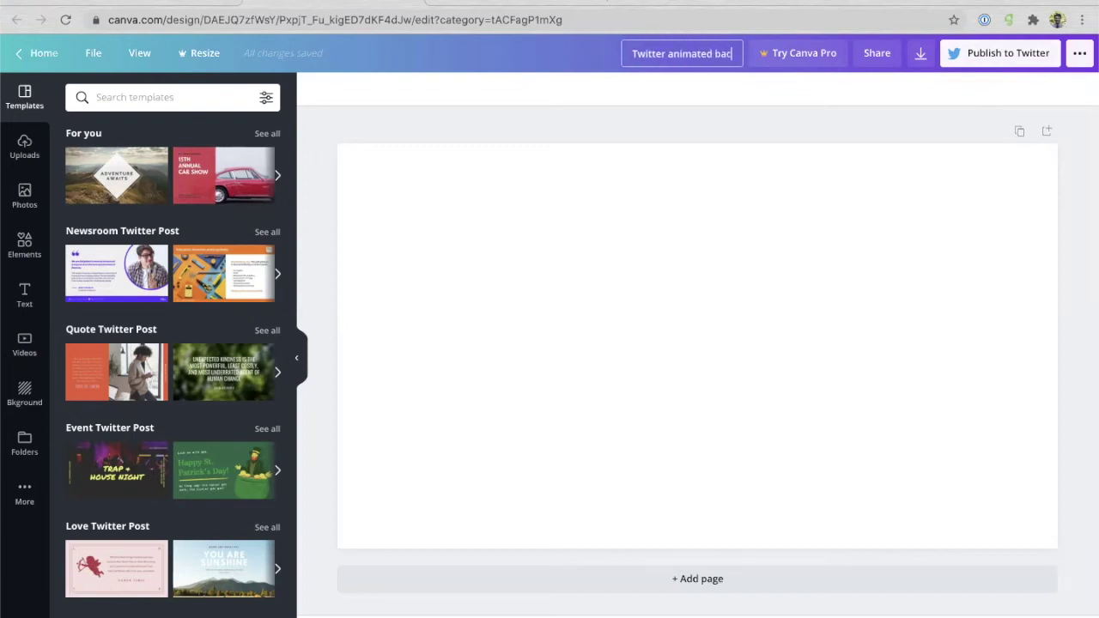
type("kground post")
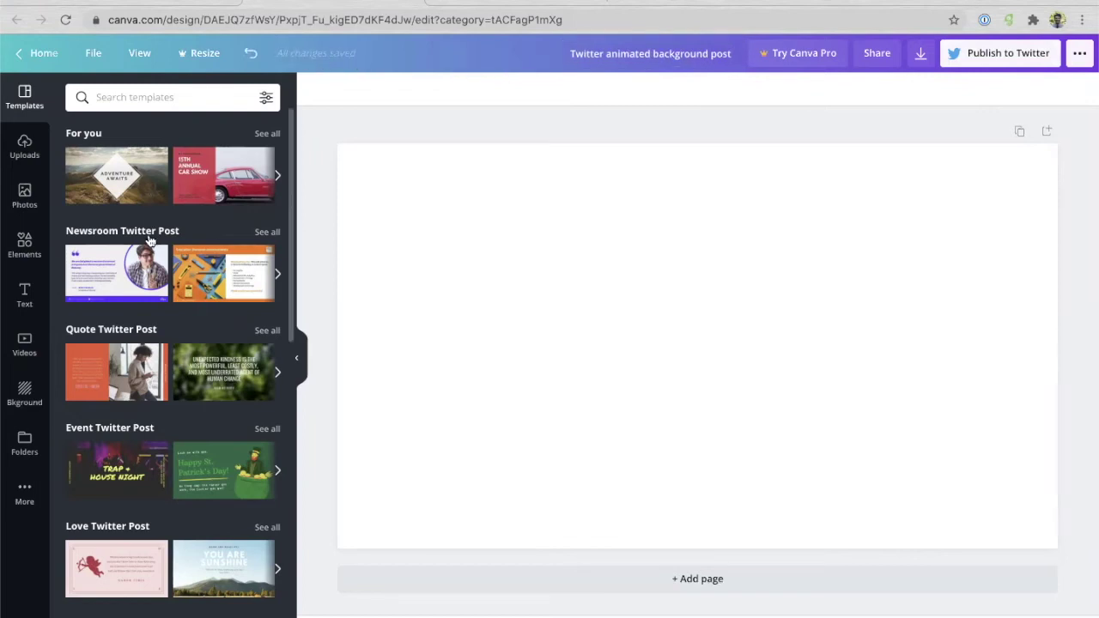
scroll(129, 262, "down", 3)
scroll(136, 220, "up", 3)
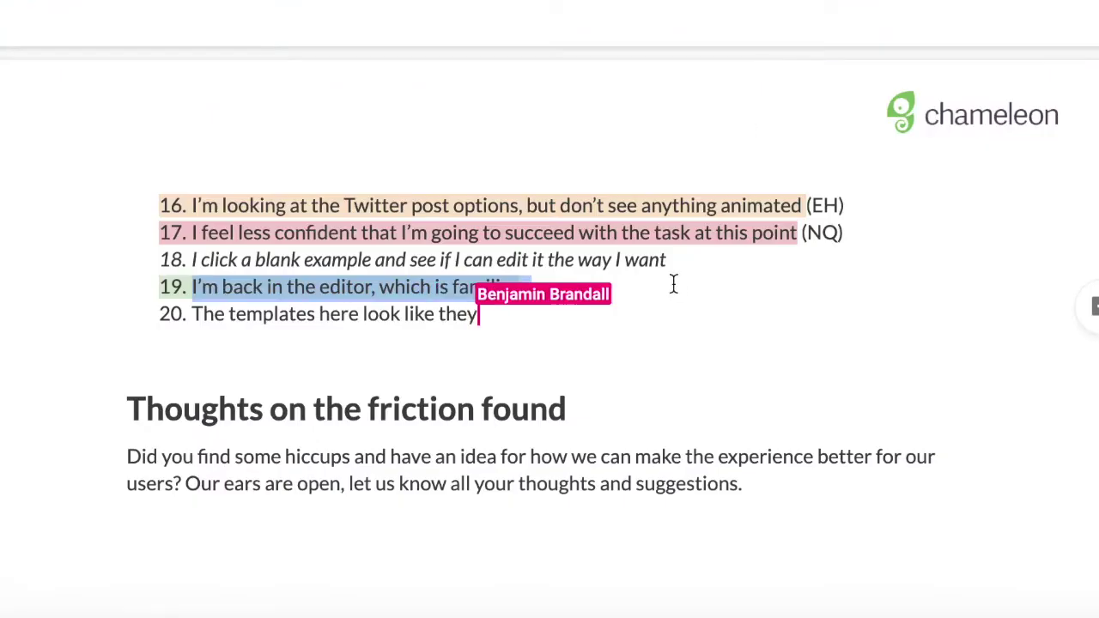
type("'re at least")
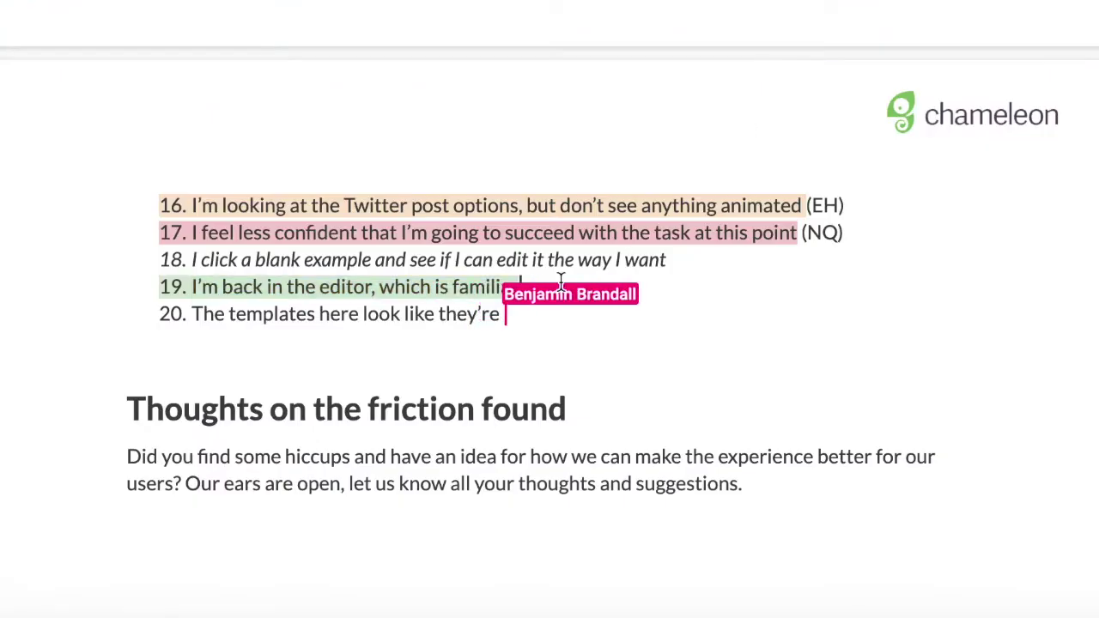
type("(Y!")
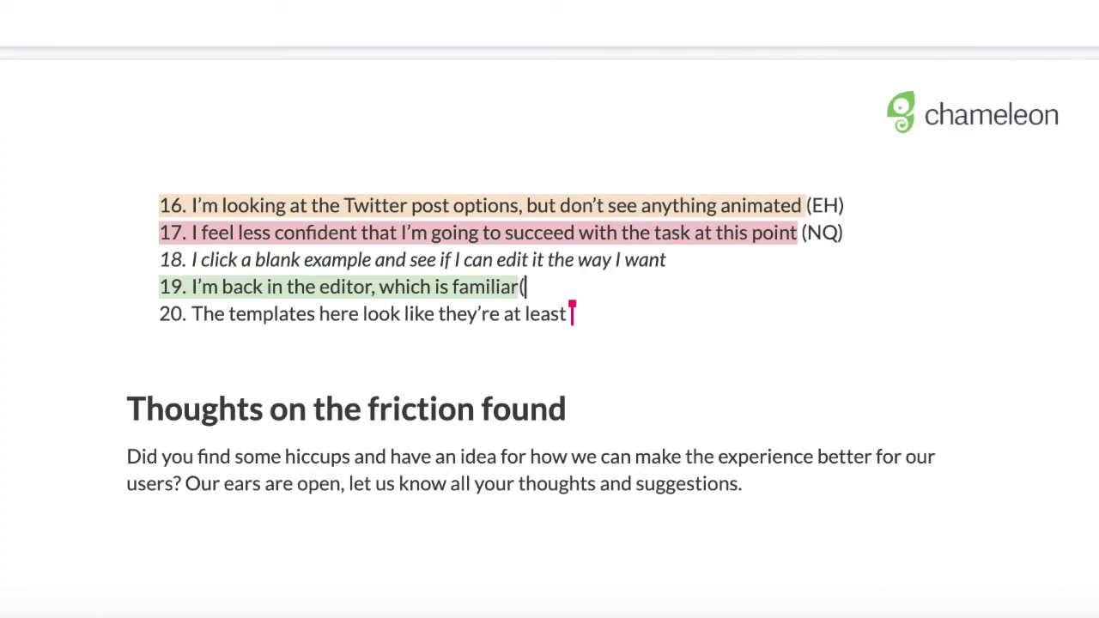
type(")")
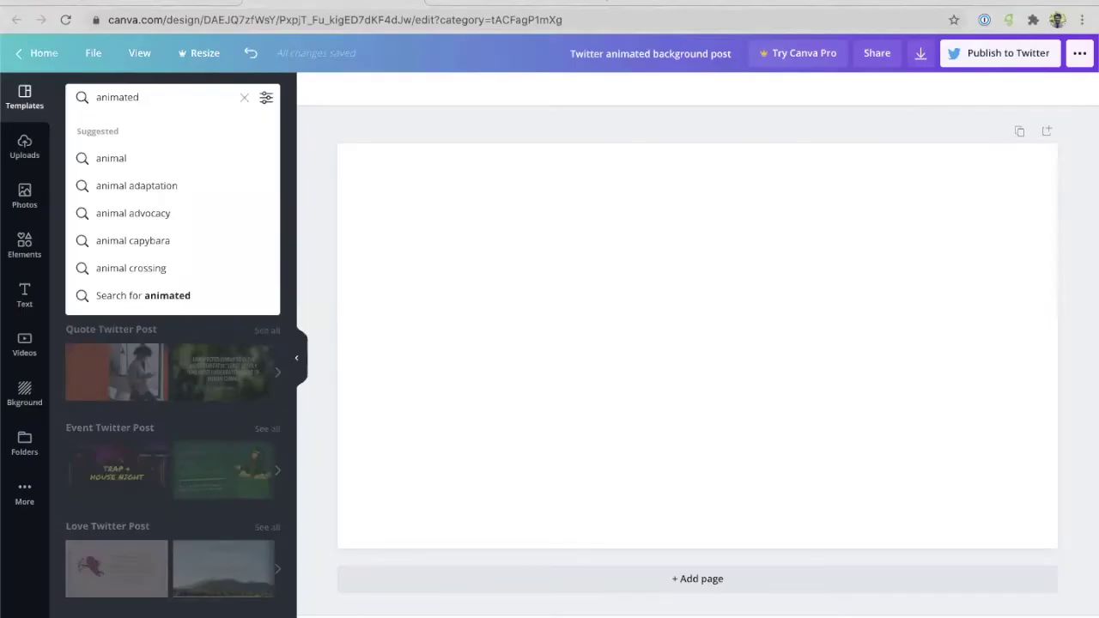
key("ctrl+a")
key("BackSpace")
type("m")
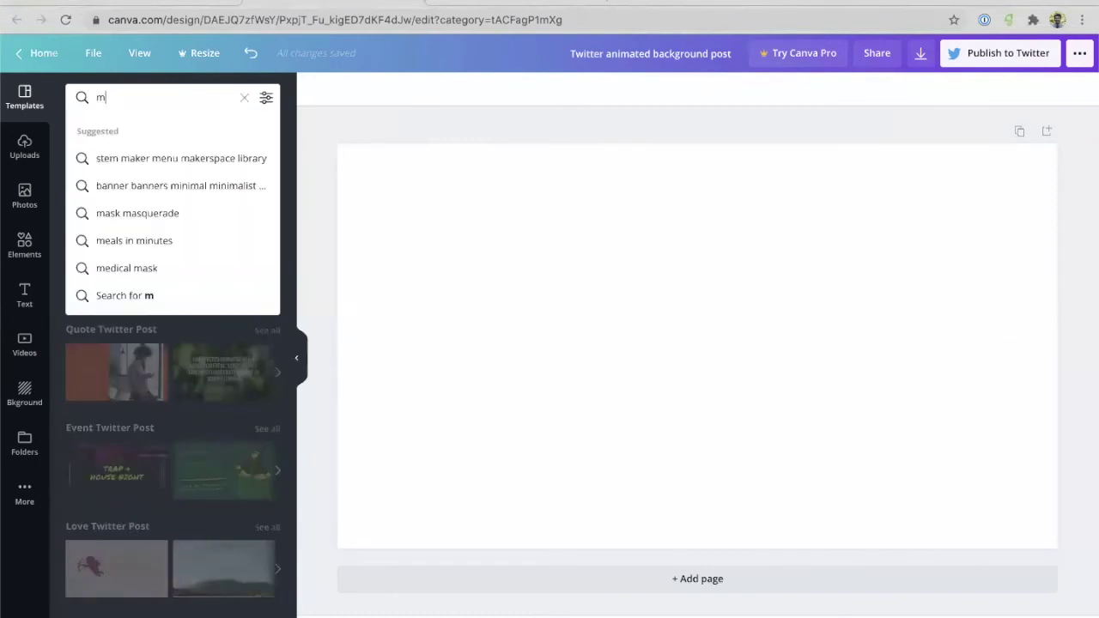
type("ot")
key("BackSpace")
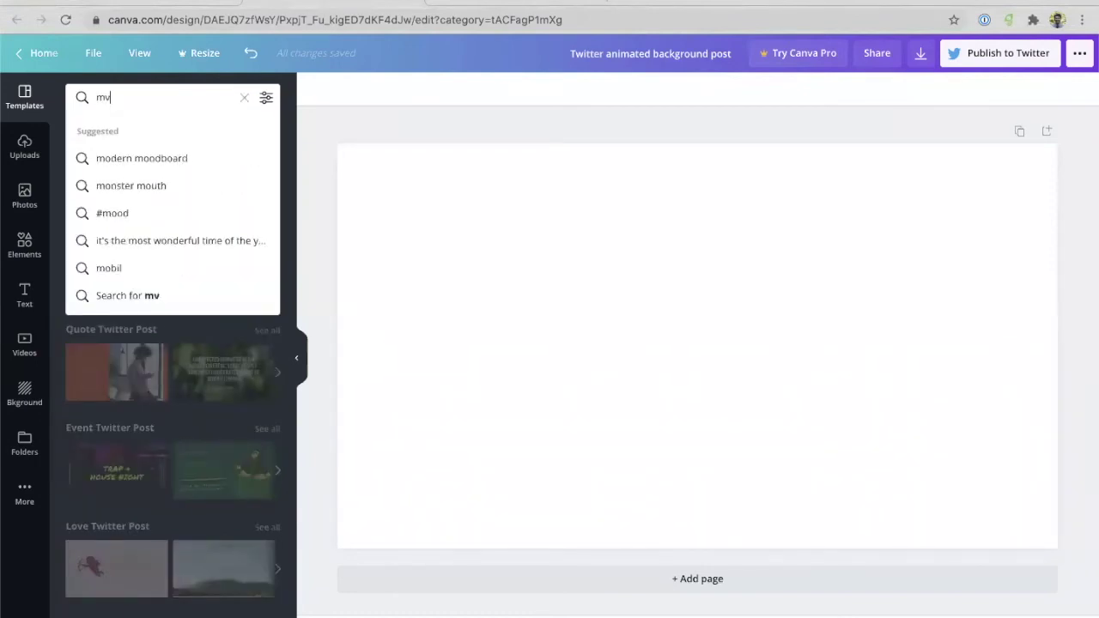
key("BackSpace")
type("vin")
key("BackSpace")
key("BackSpace")
key("BackSpace")
type("oving")
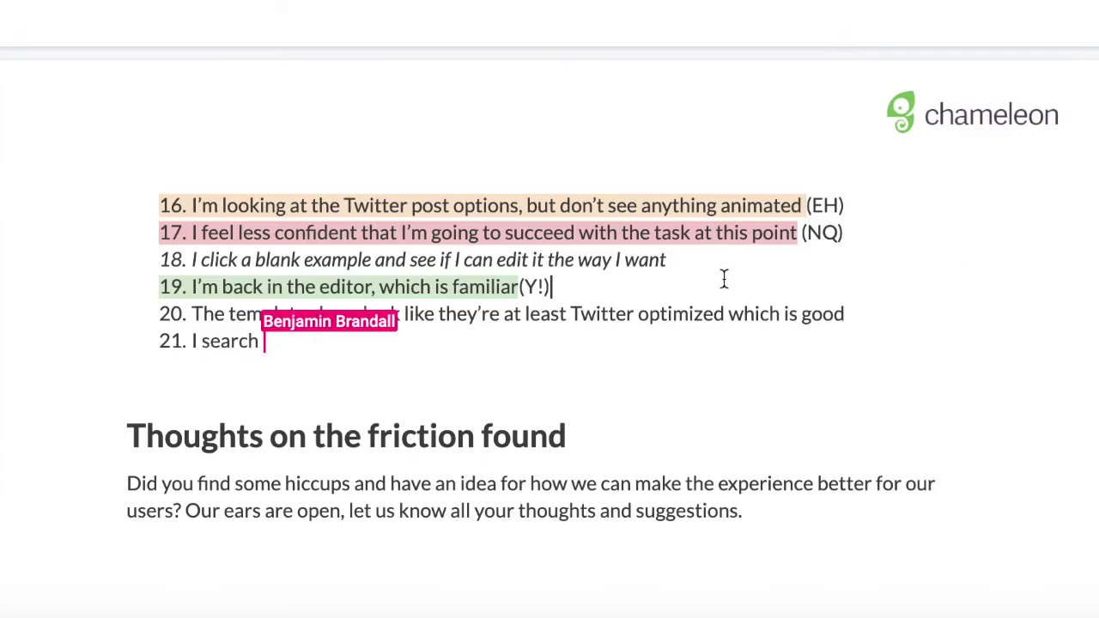
left_click(672, 42)
left_click(850, 314)
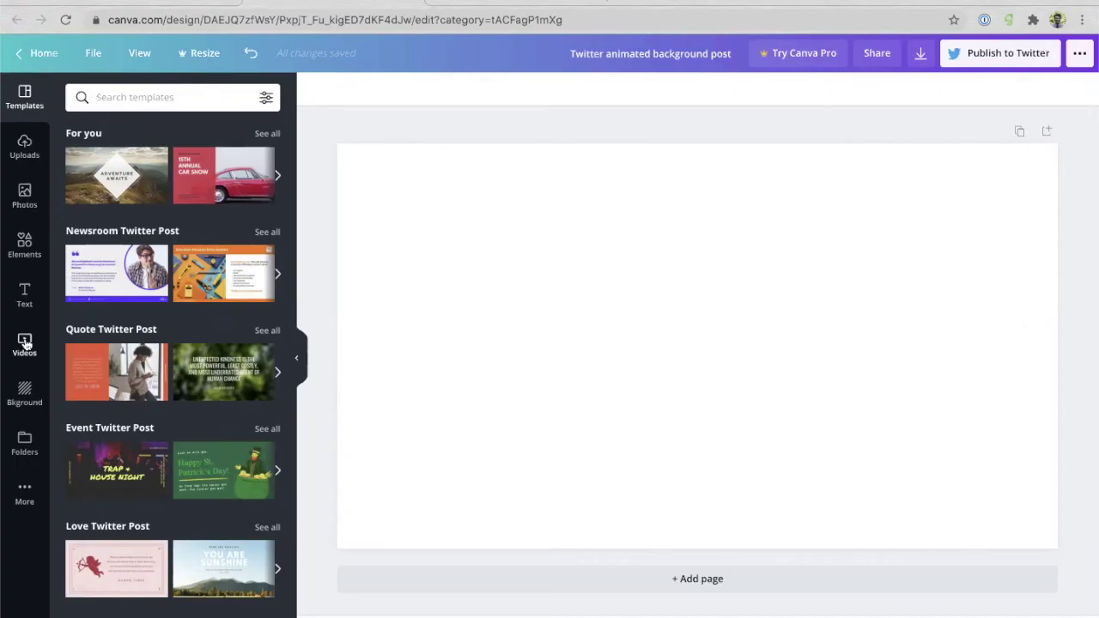
Step: Give log line 22 an orange highlight and add an '(EH)' tag
left_click(25, 343)
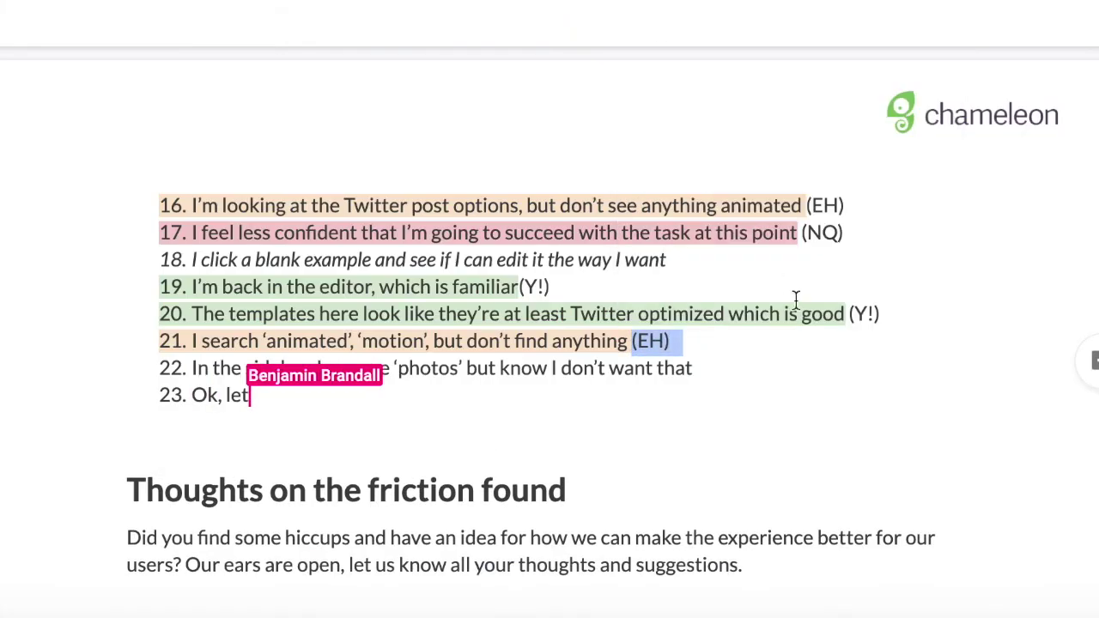
triple_click(681, 368)
left_click(706, 47)
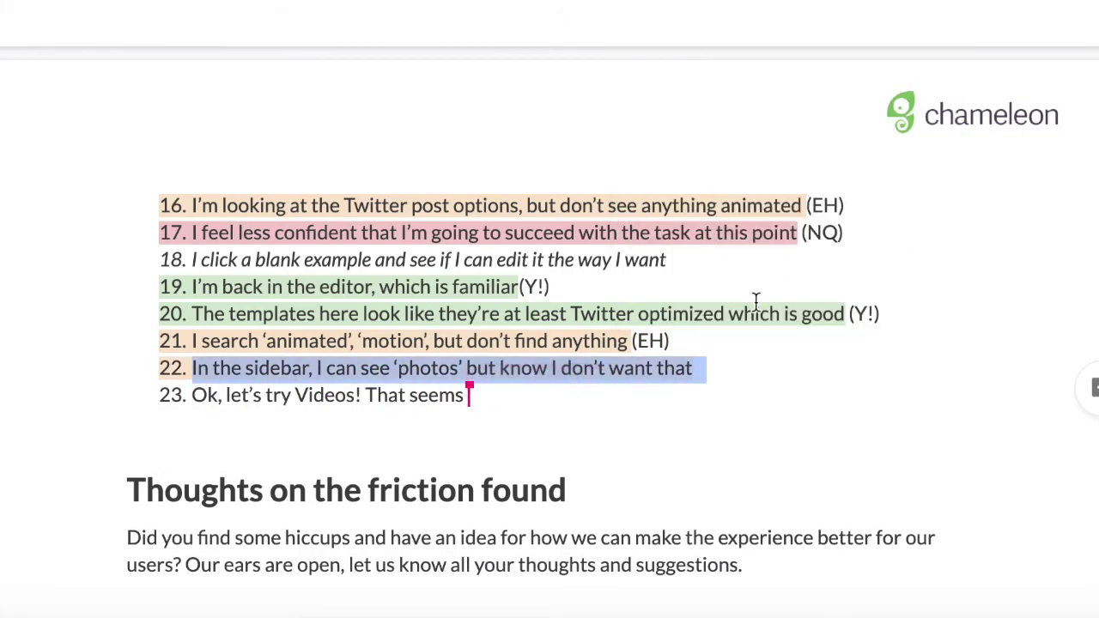
left_click(735, 368)
type("(EH)")
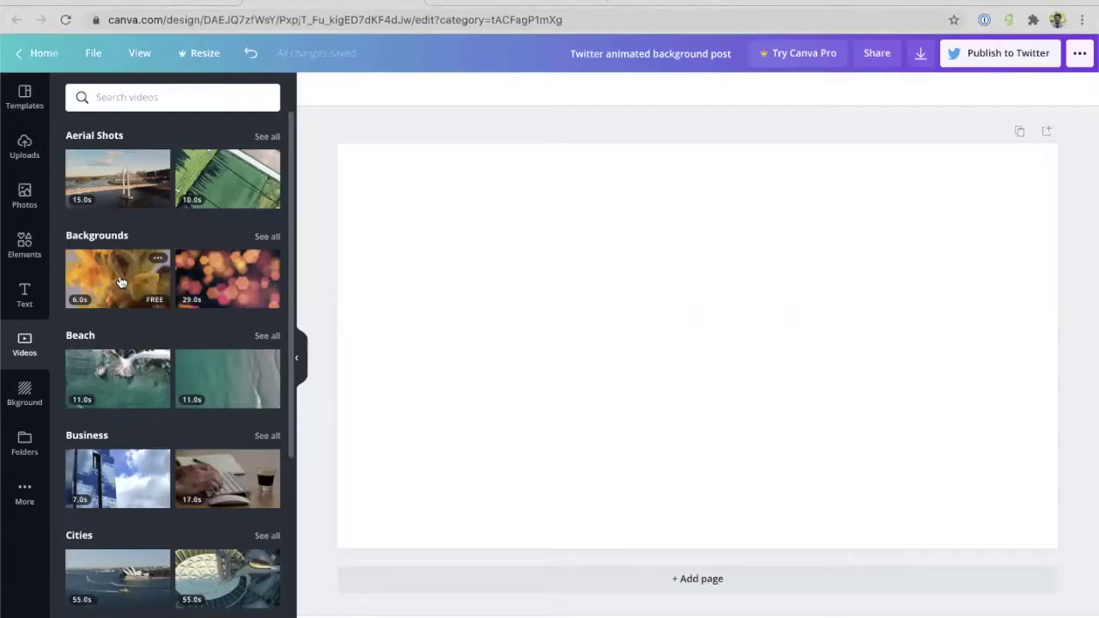
Step: Add the orange swirling Backgrounds clip to the post and highlight log line 23 green
left_click(121, 283)
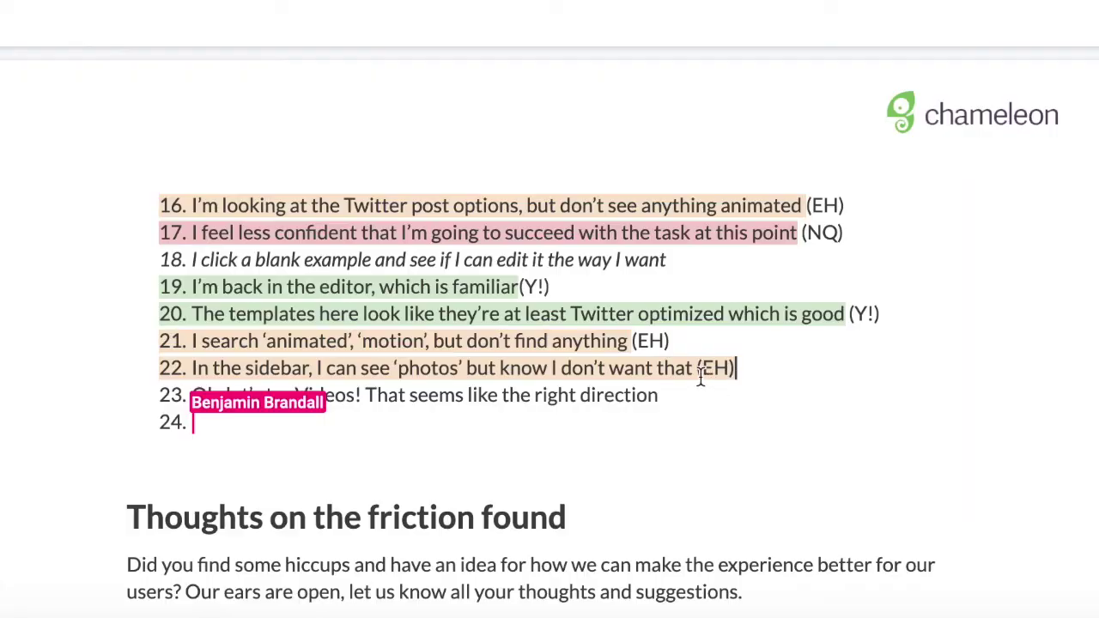
double_click(701, 376)
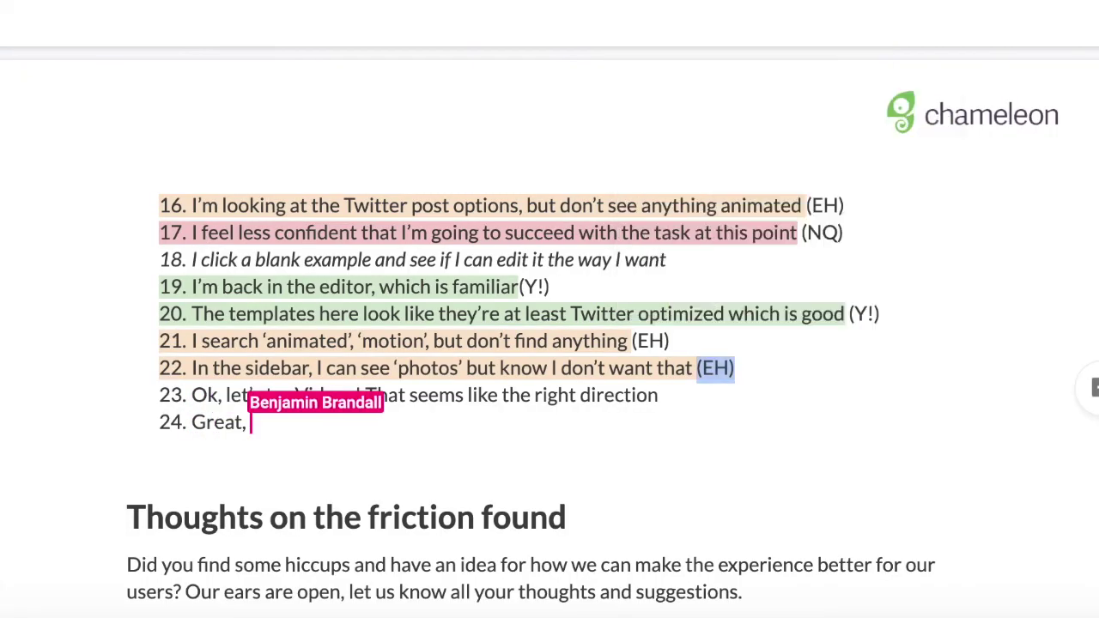
double_click(589, 398)
triple_click(589, 398)
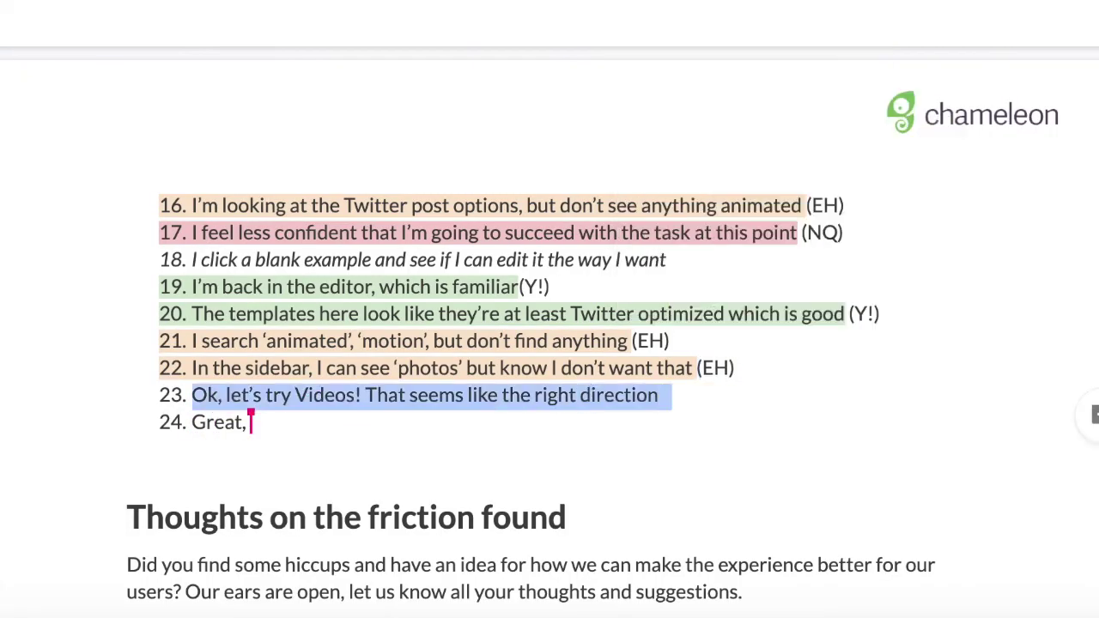
left_click(640, 0)
key("Right")
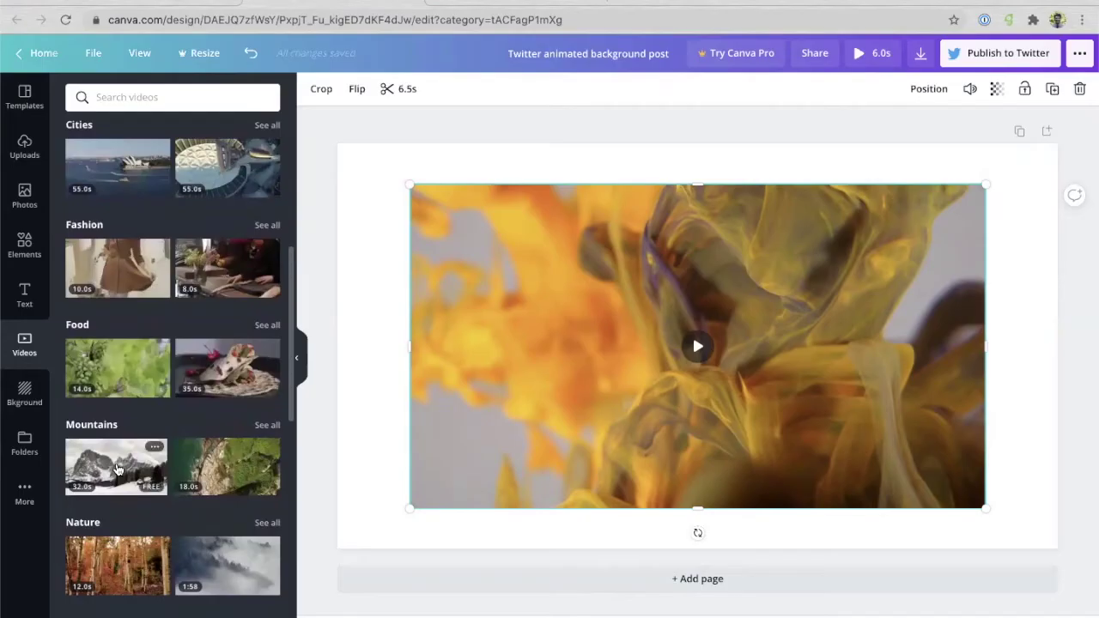
Step: Add the 31.9 s snowy mountain clip, stretch it to fill the whole page, and preview it
left_click(129, 468)
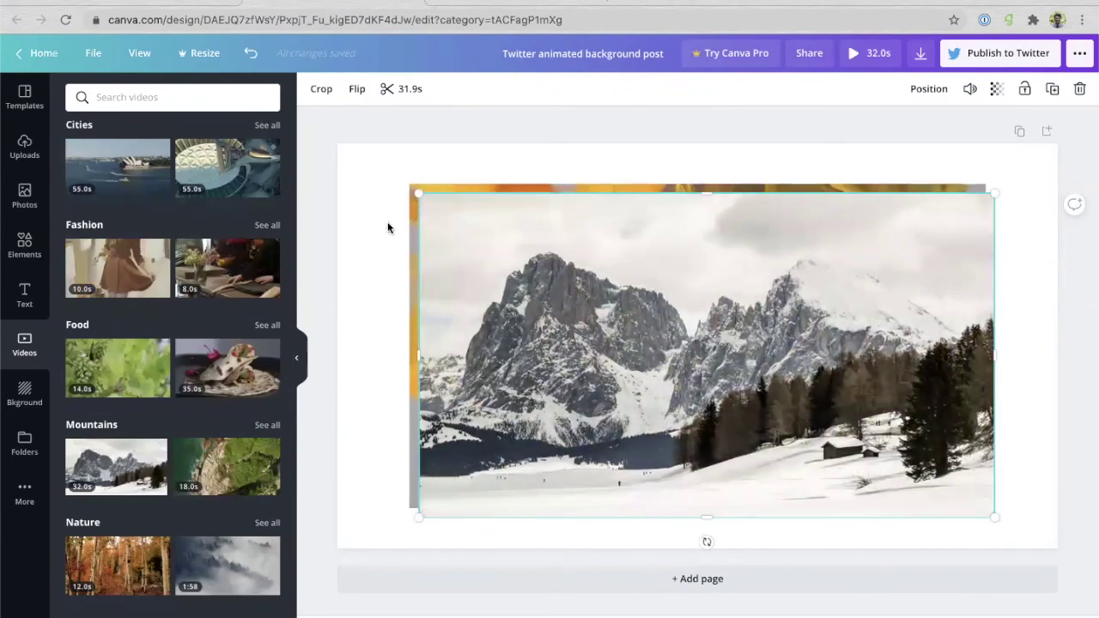
left_click(411, 216)
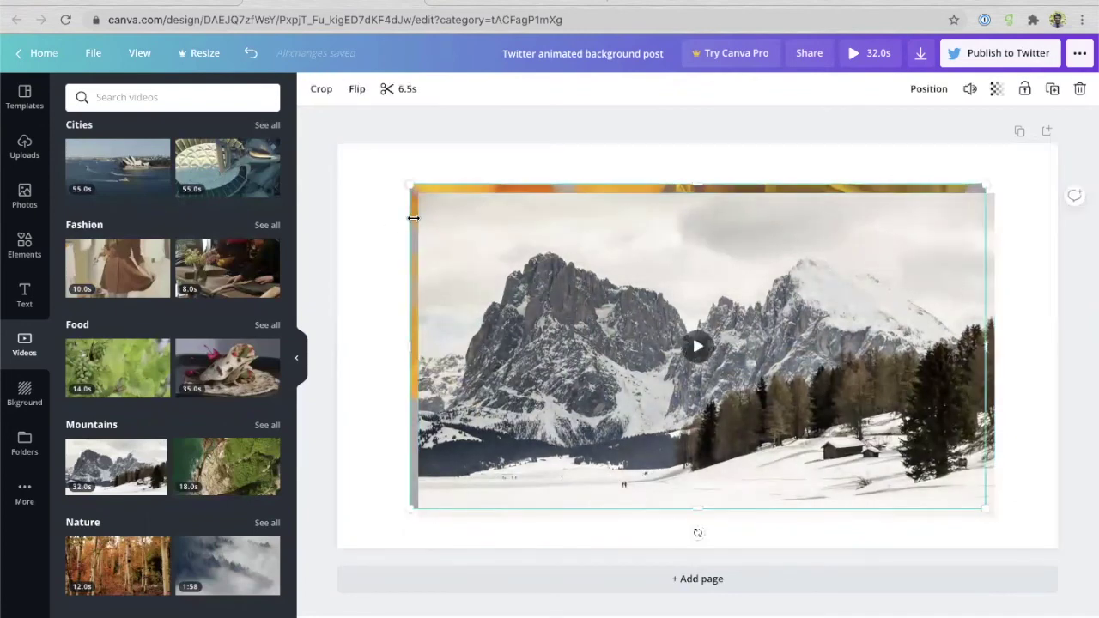
left_click(493, 230)
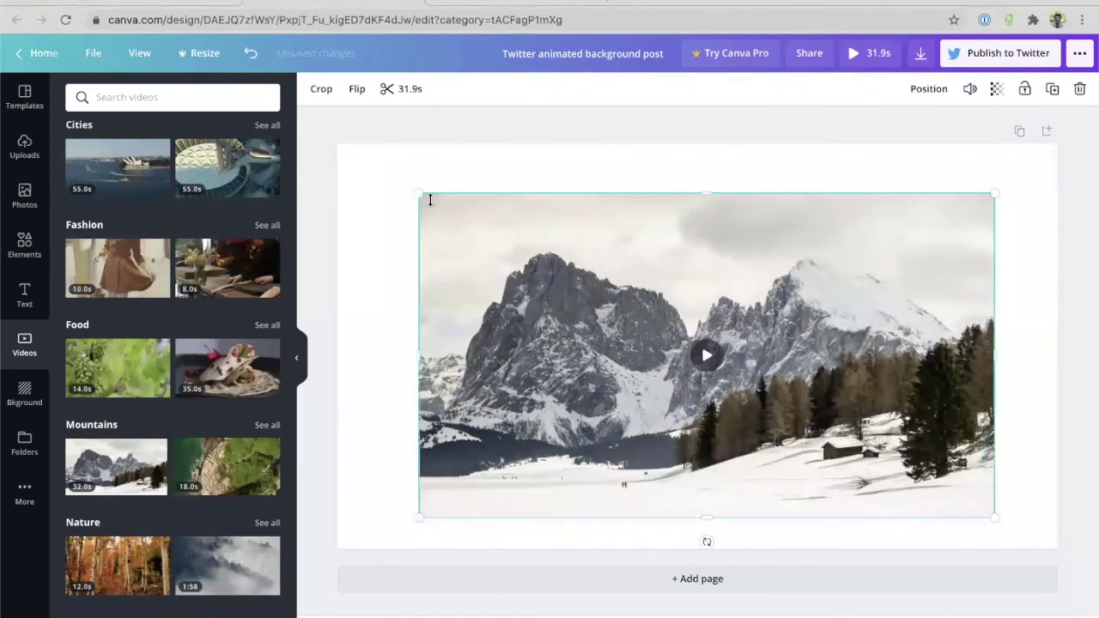
left_click_drag(407, 192, 336, 143)
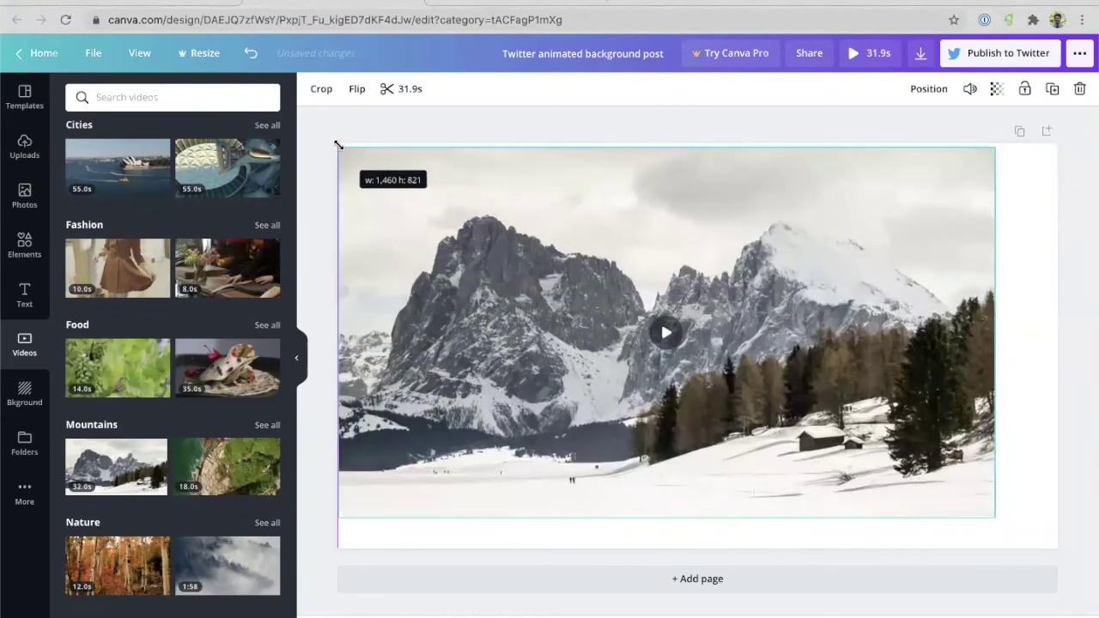
left_click_drag(1072, 545, 979, 511)
left_click(1079, 556)
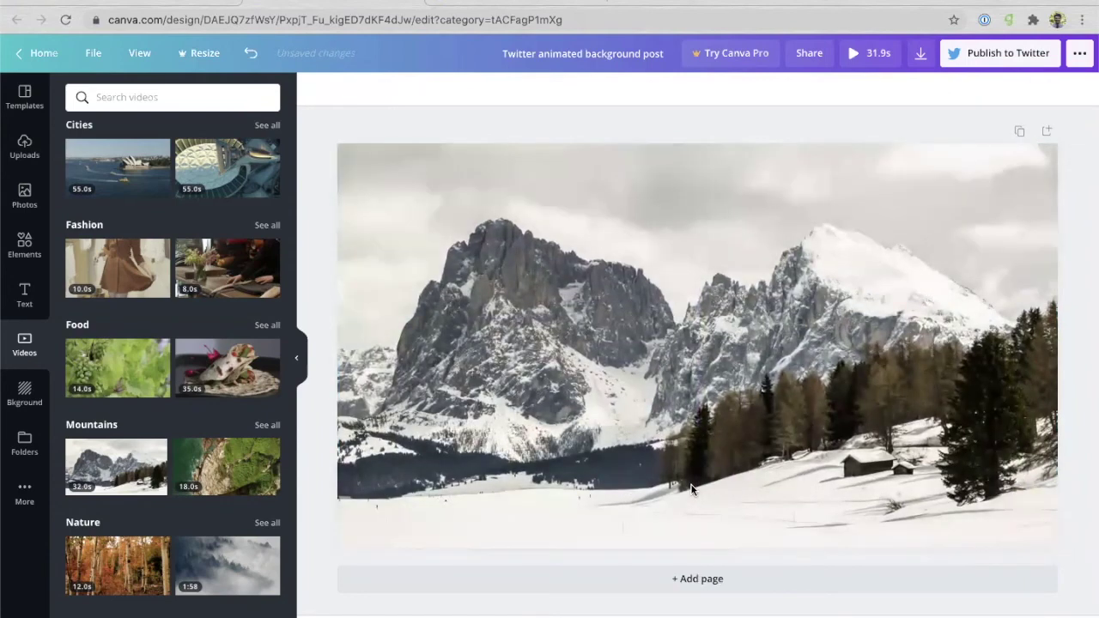
left_click(699, 402)
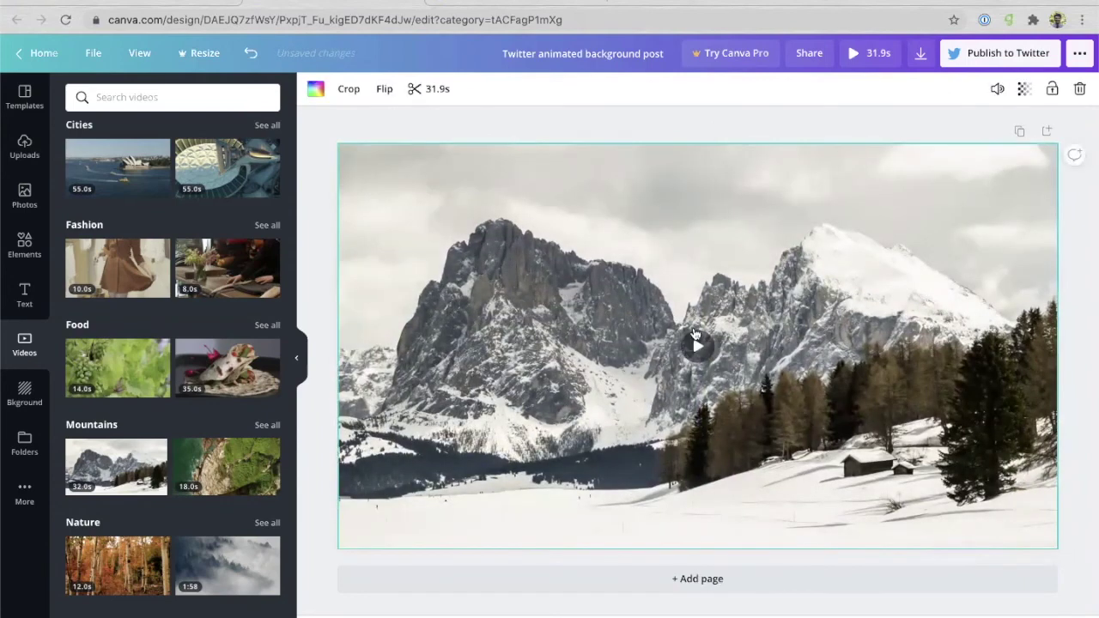
left_click(696, 336)
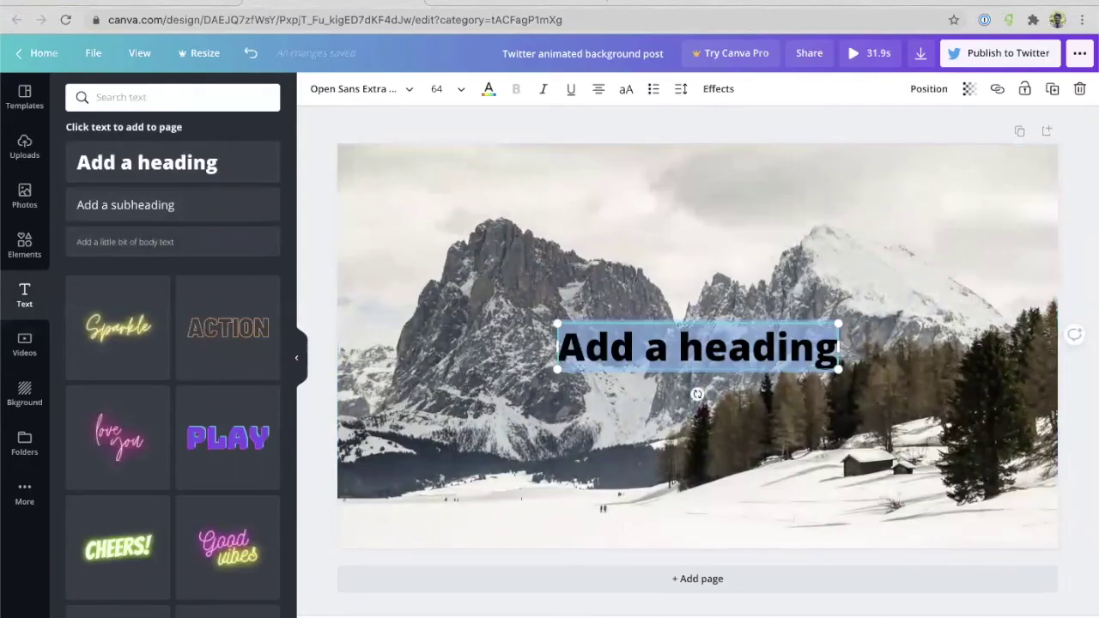
Step: Enter the heading 'My first friction log for Canva', move it to the top, and preview the video
type("My first fri")
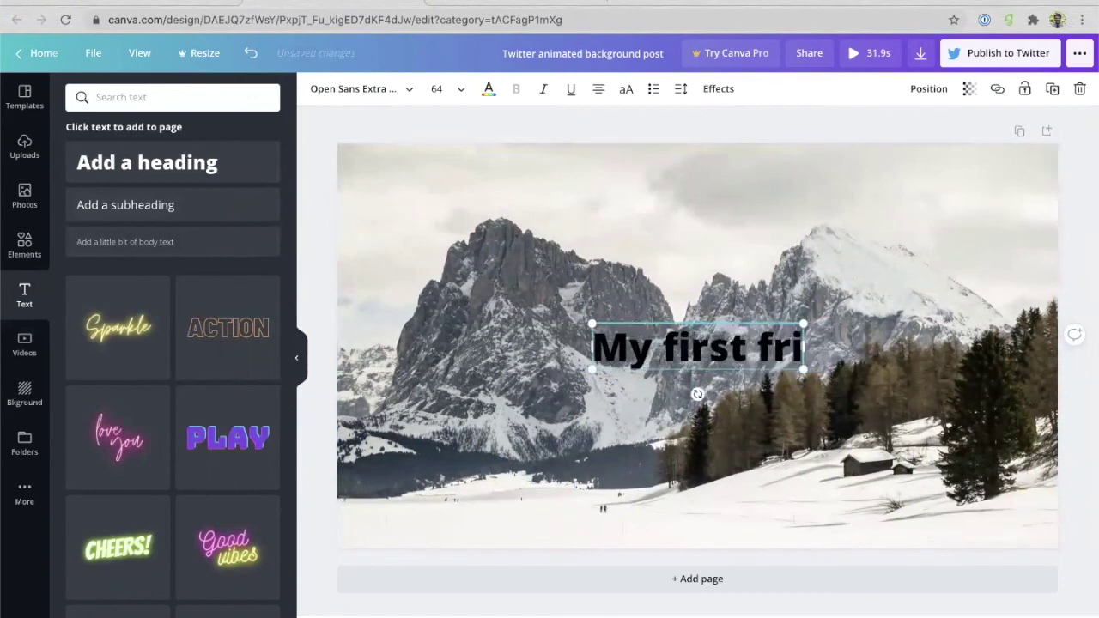
type("ction log for C")
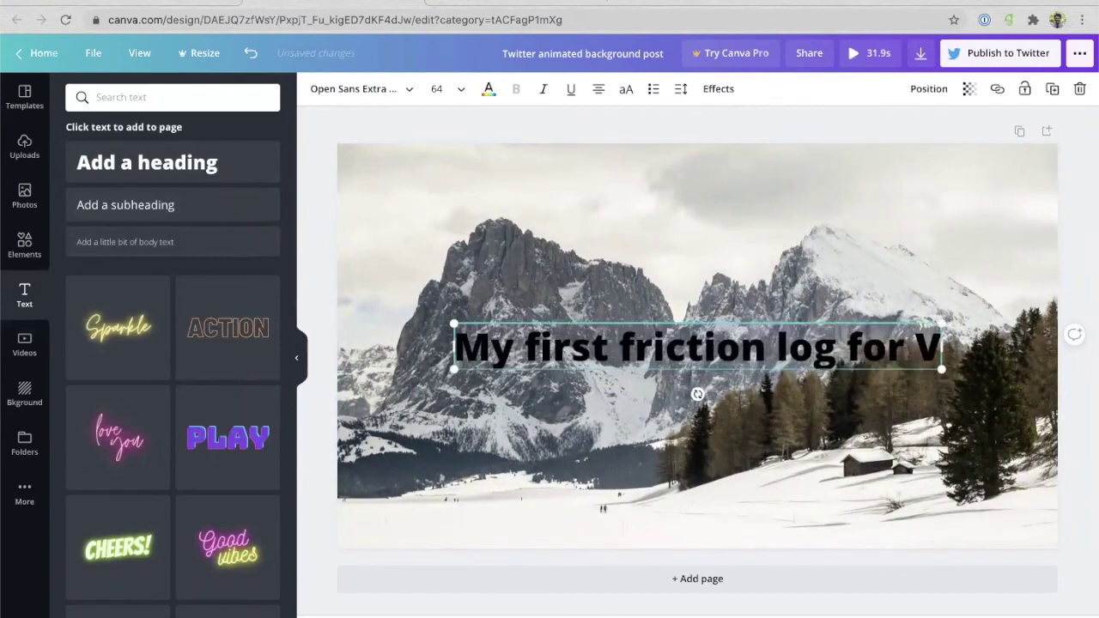
type("anva")
left_click(650, 370)
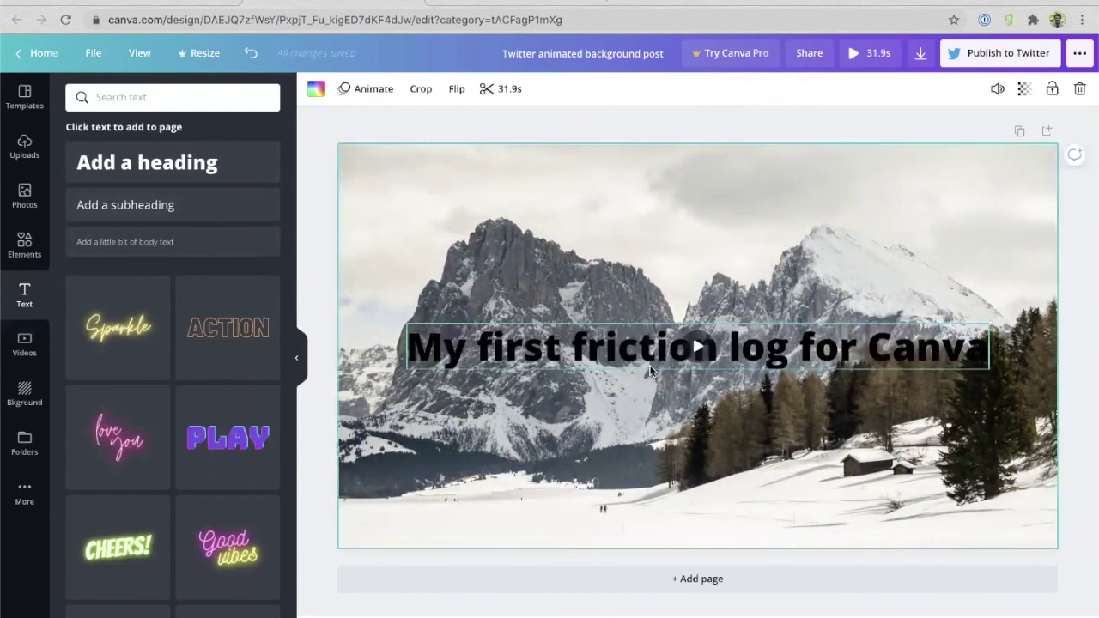
left_click(652, 343)
left_click_drag(662, 199, 659, 198)
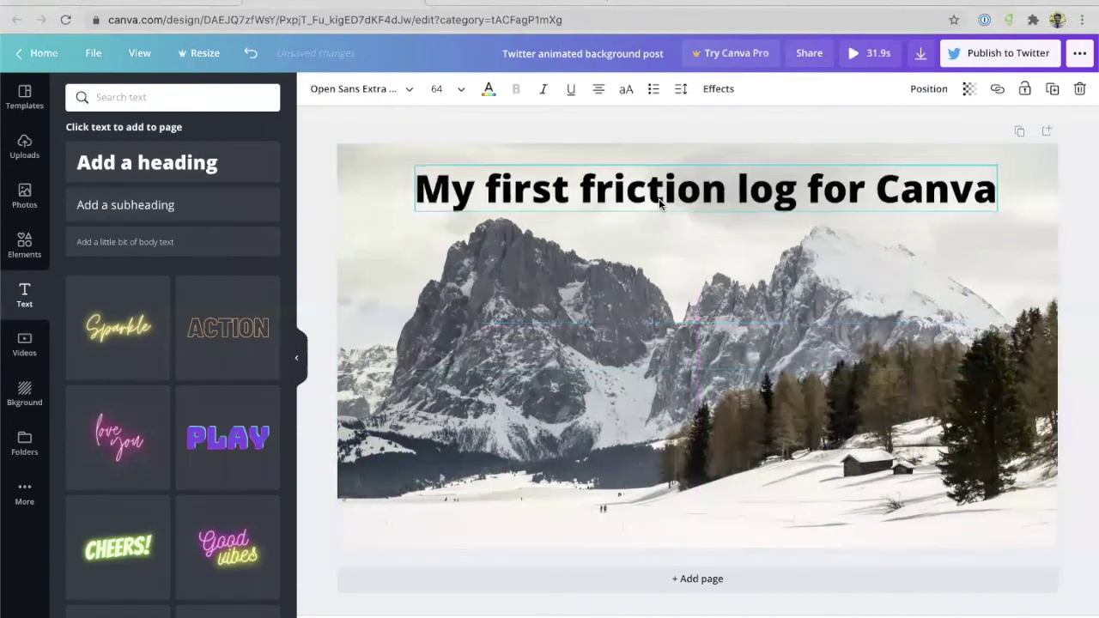
left_click(695, 346)
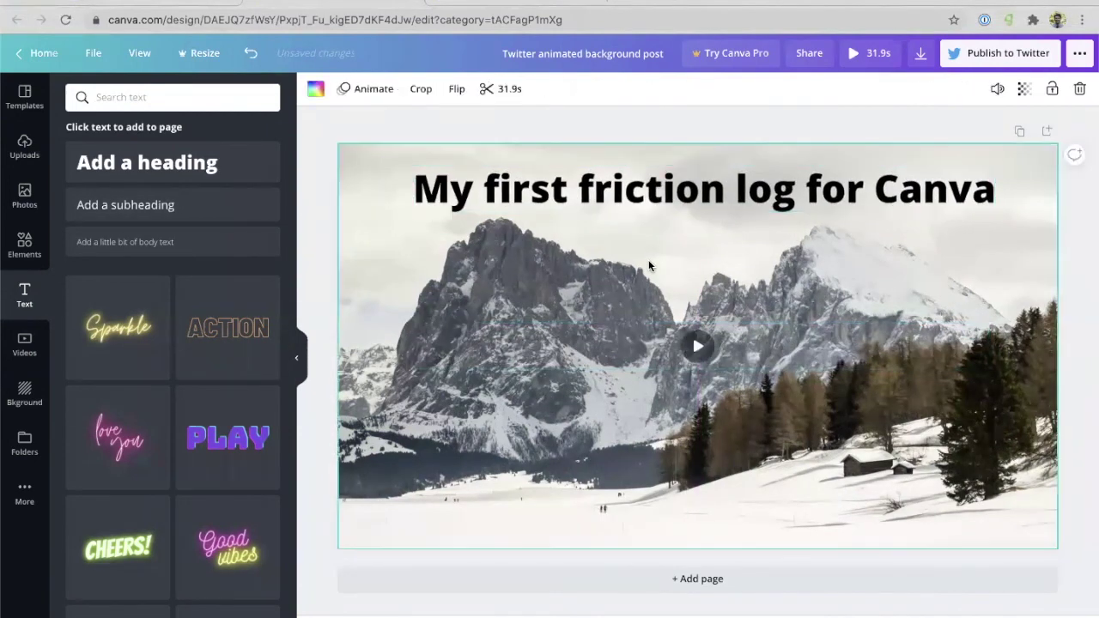
left_click(698, 346)
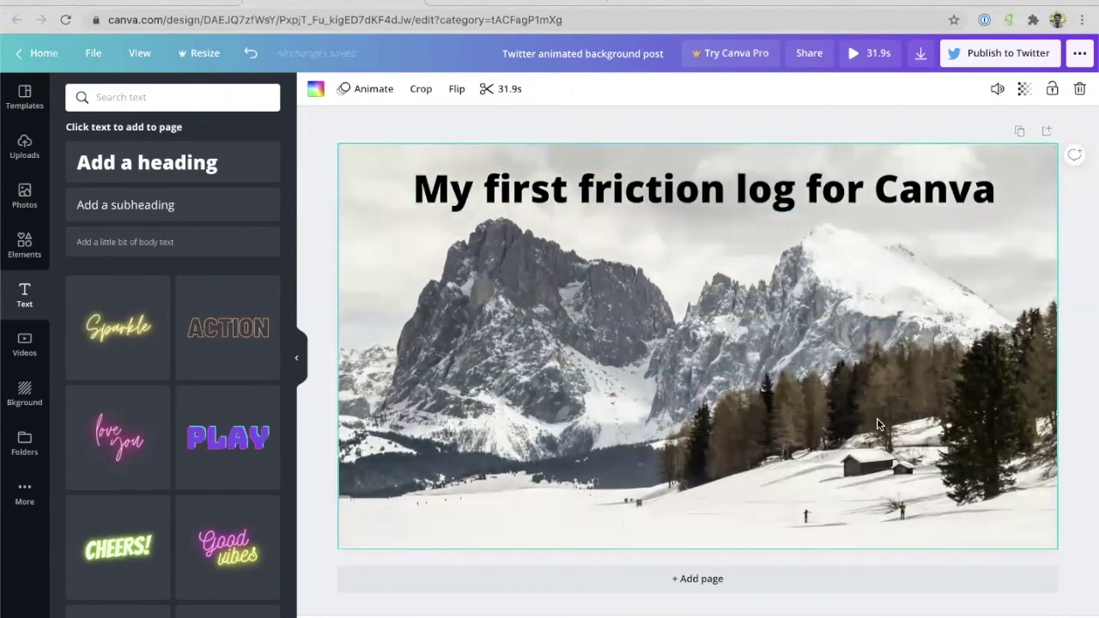
key("Escape")
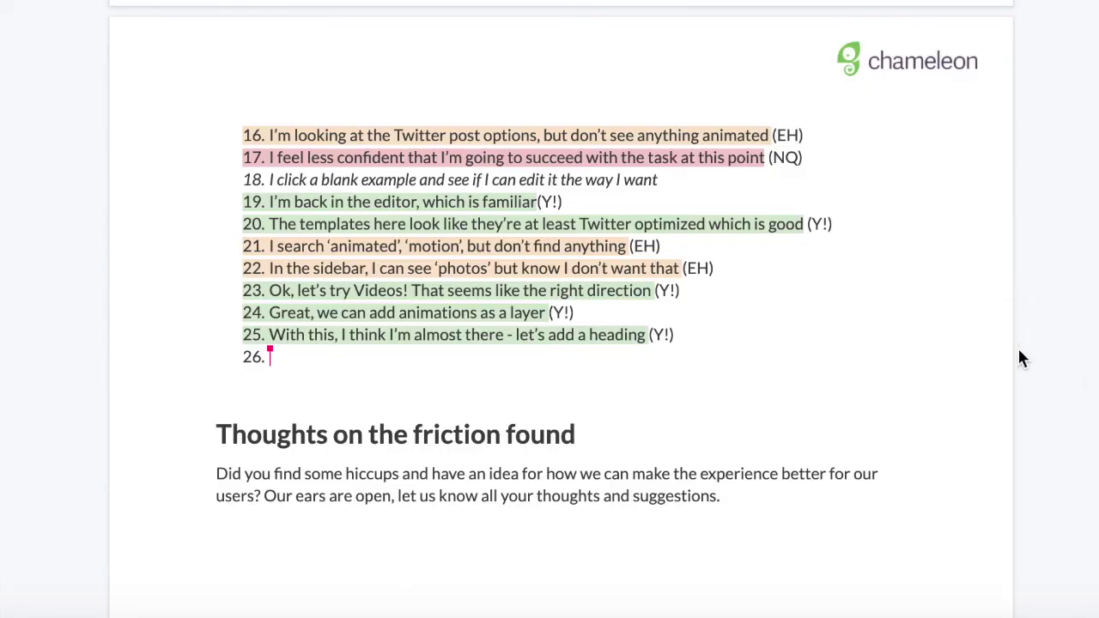
Step: Scroll the friction log back up to its title and first entries
scroll(1020, 352, "up", 5)
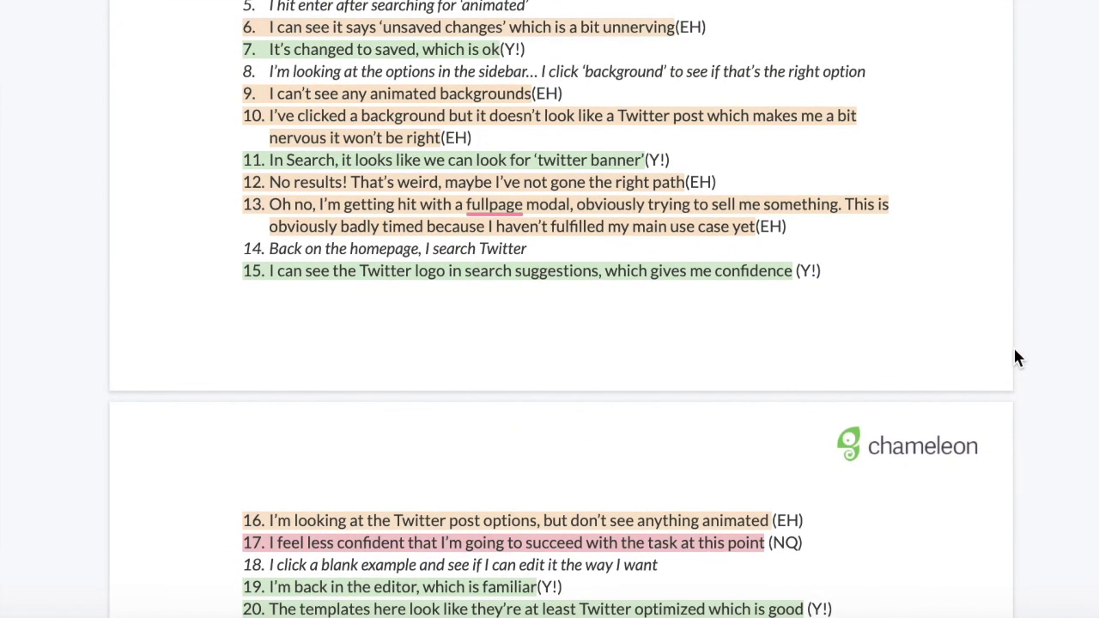
scroll(1015, 358, "up", 5)
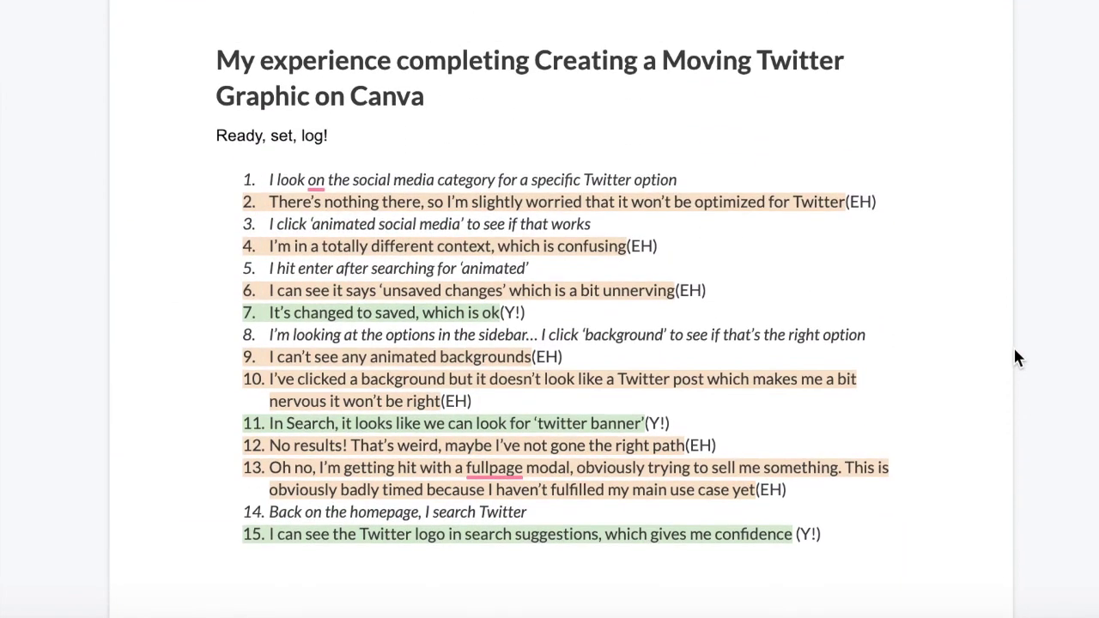